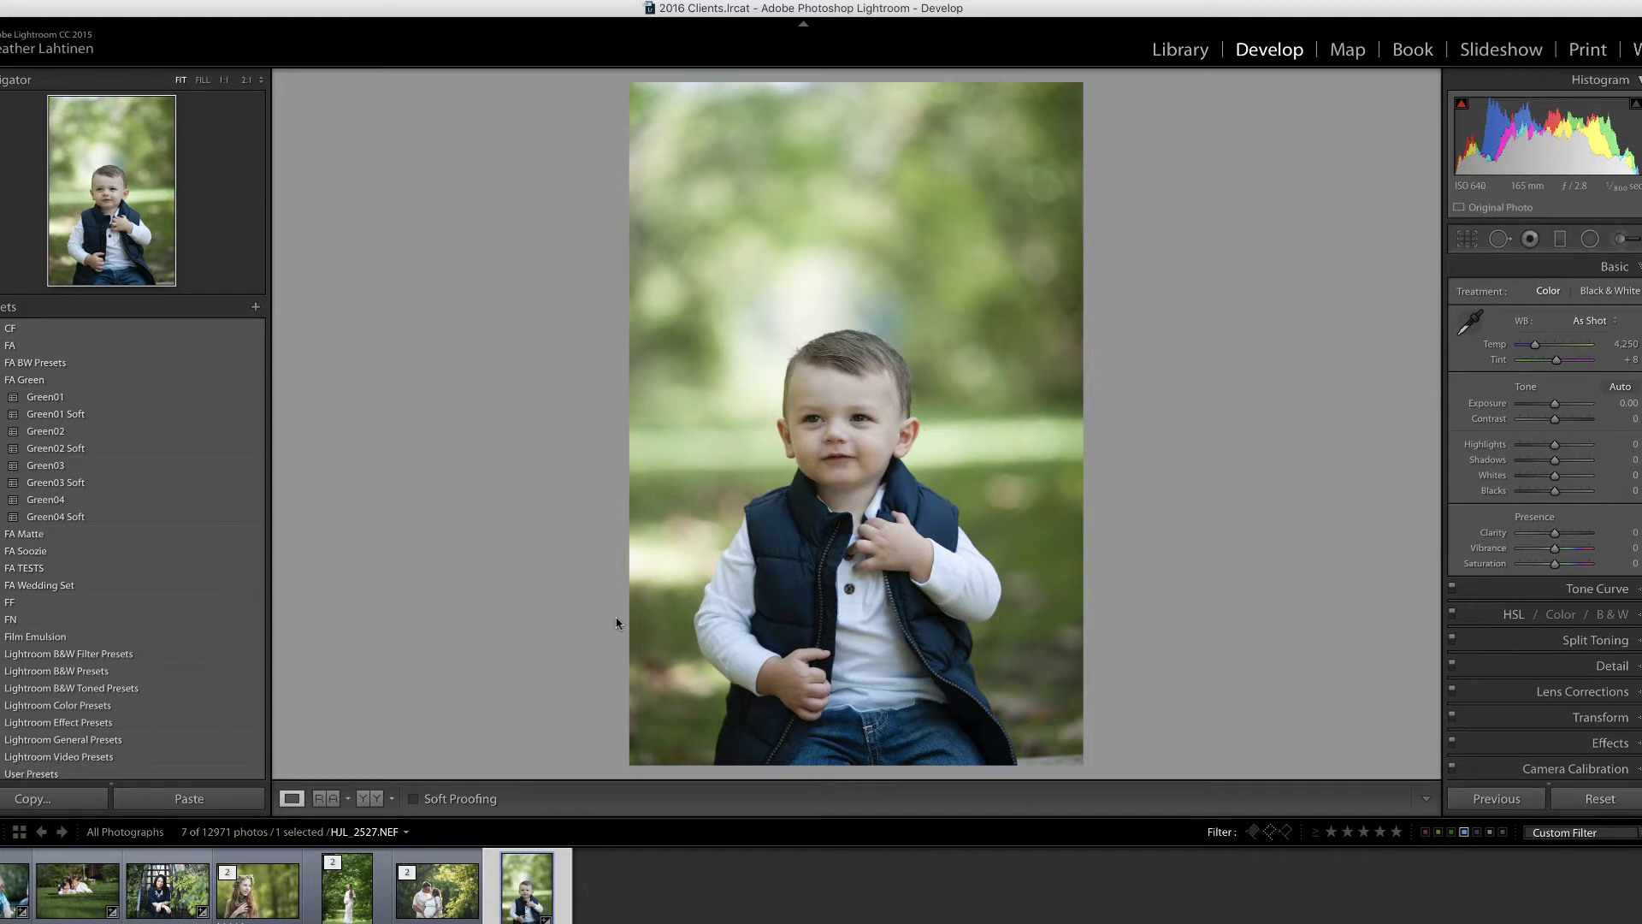
Open the maternity portrait HJL_4716.NEF from the filmstrip in the Develop module.
click(333, 914)
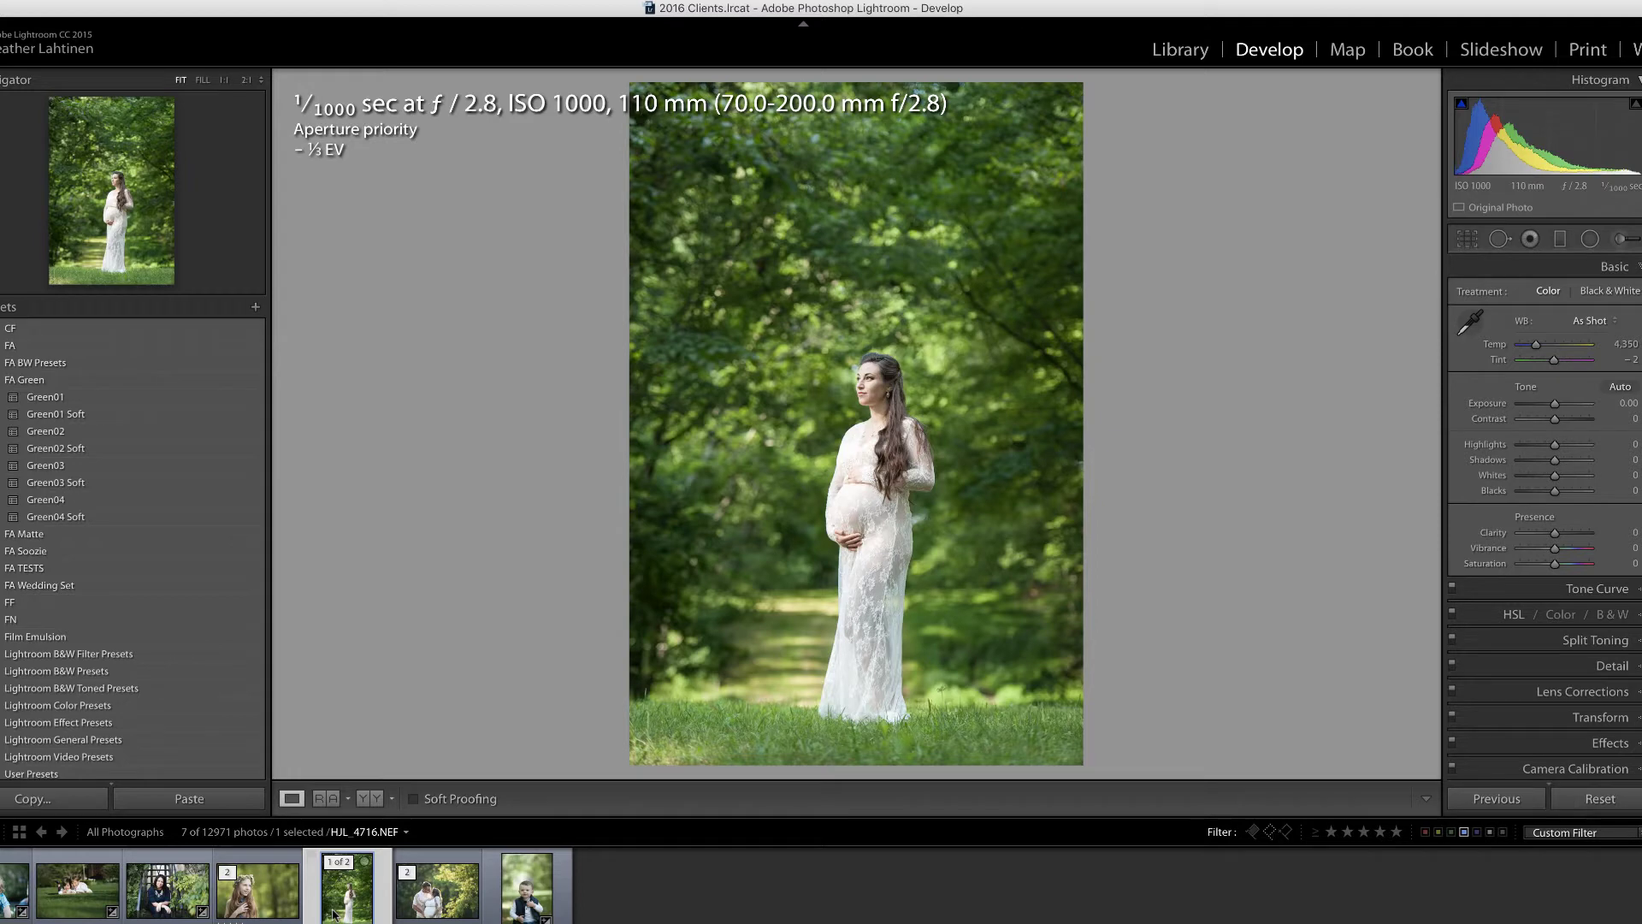
Try Green02, then settle on the FA Green Green01 preset and compare before/after.
click(185, 431)
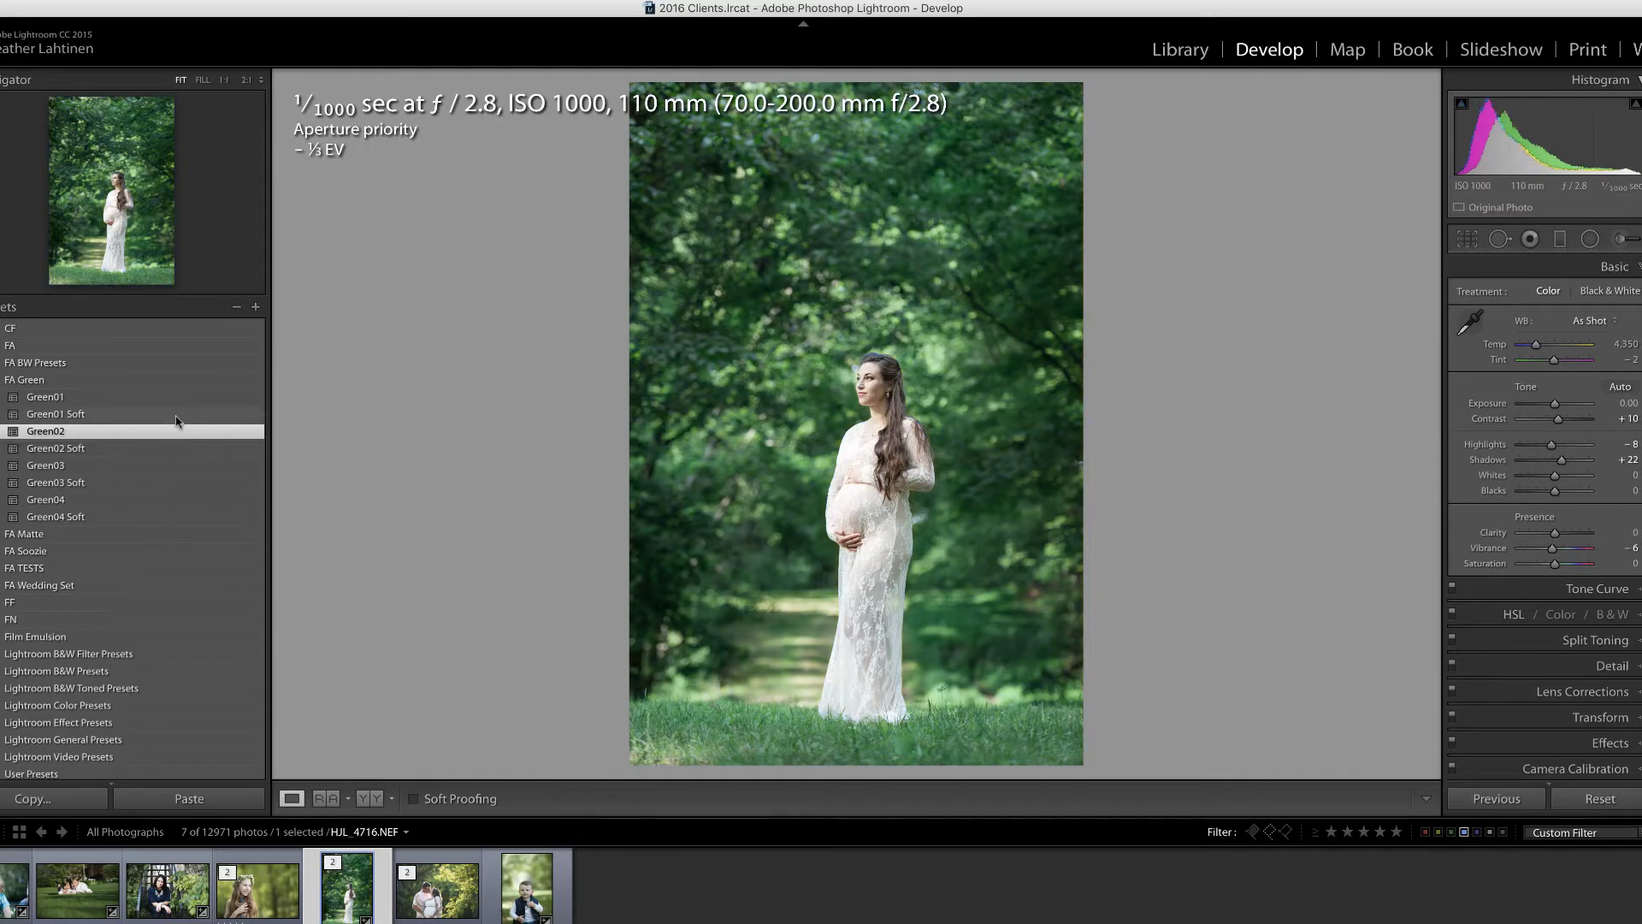
click(137, 399)
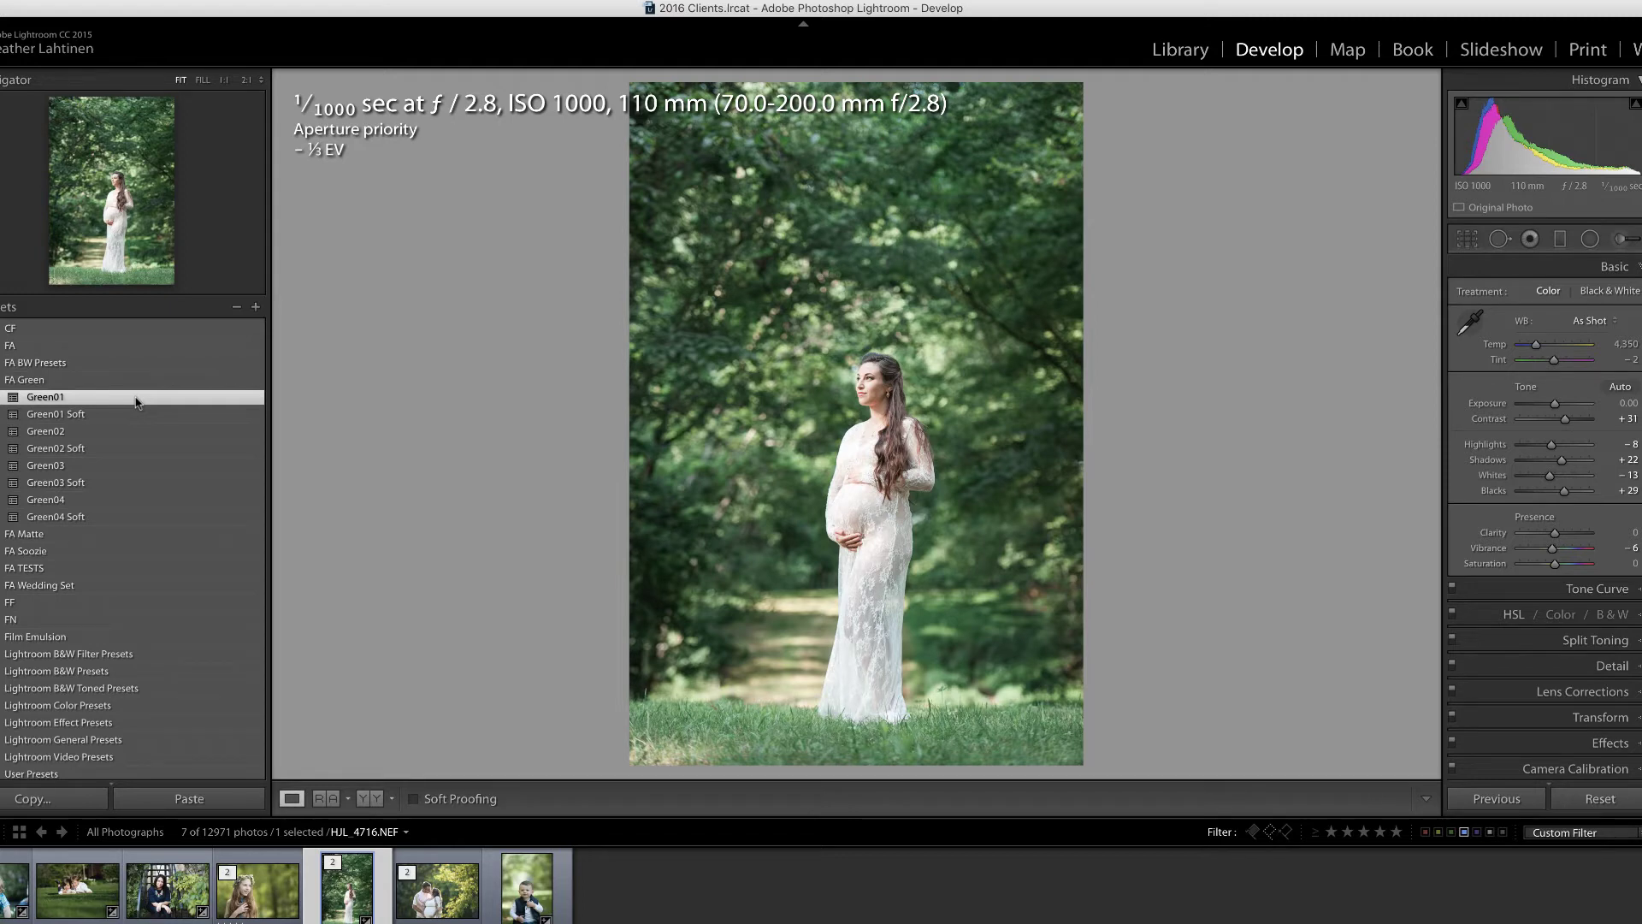
key(backslash)
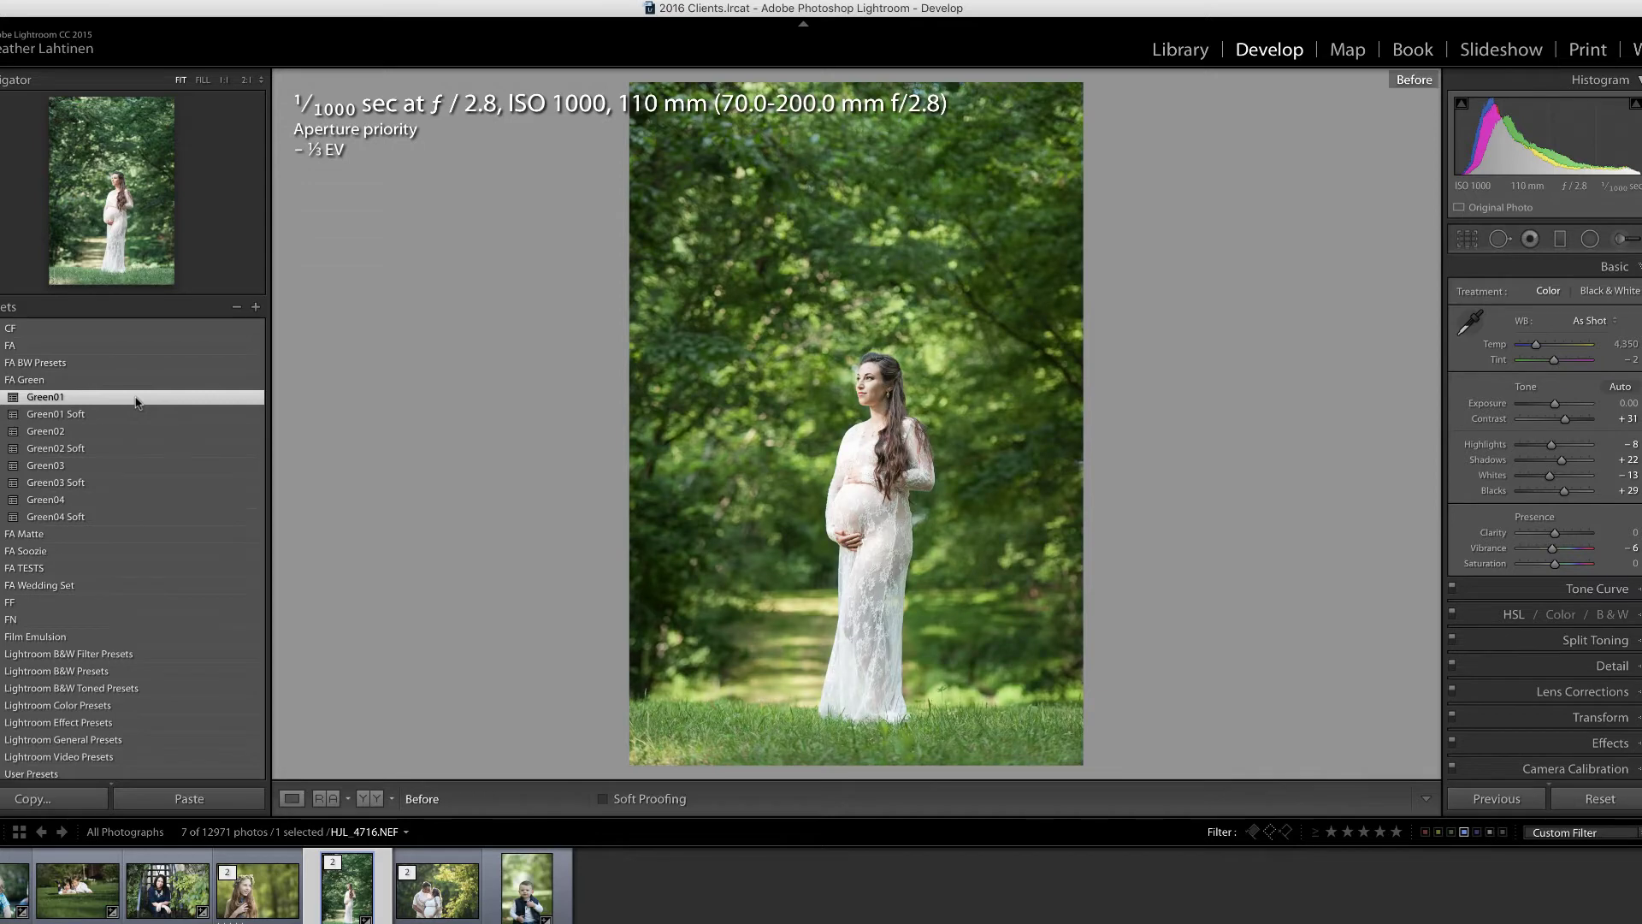
key(backslash)
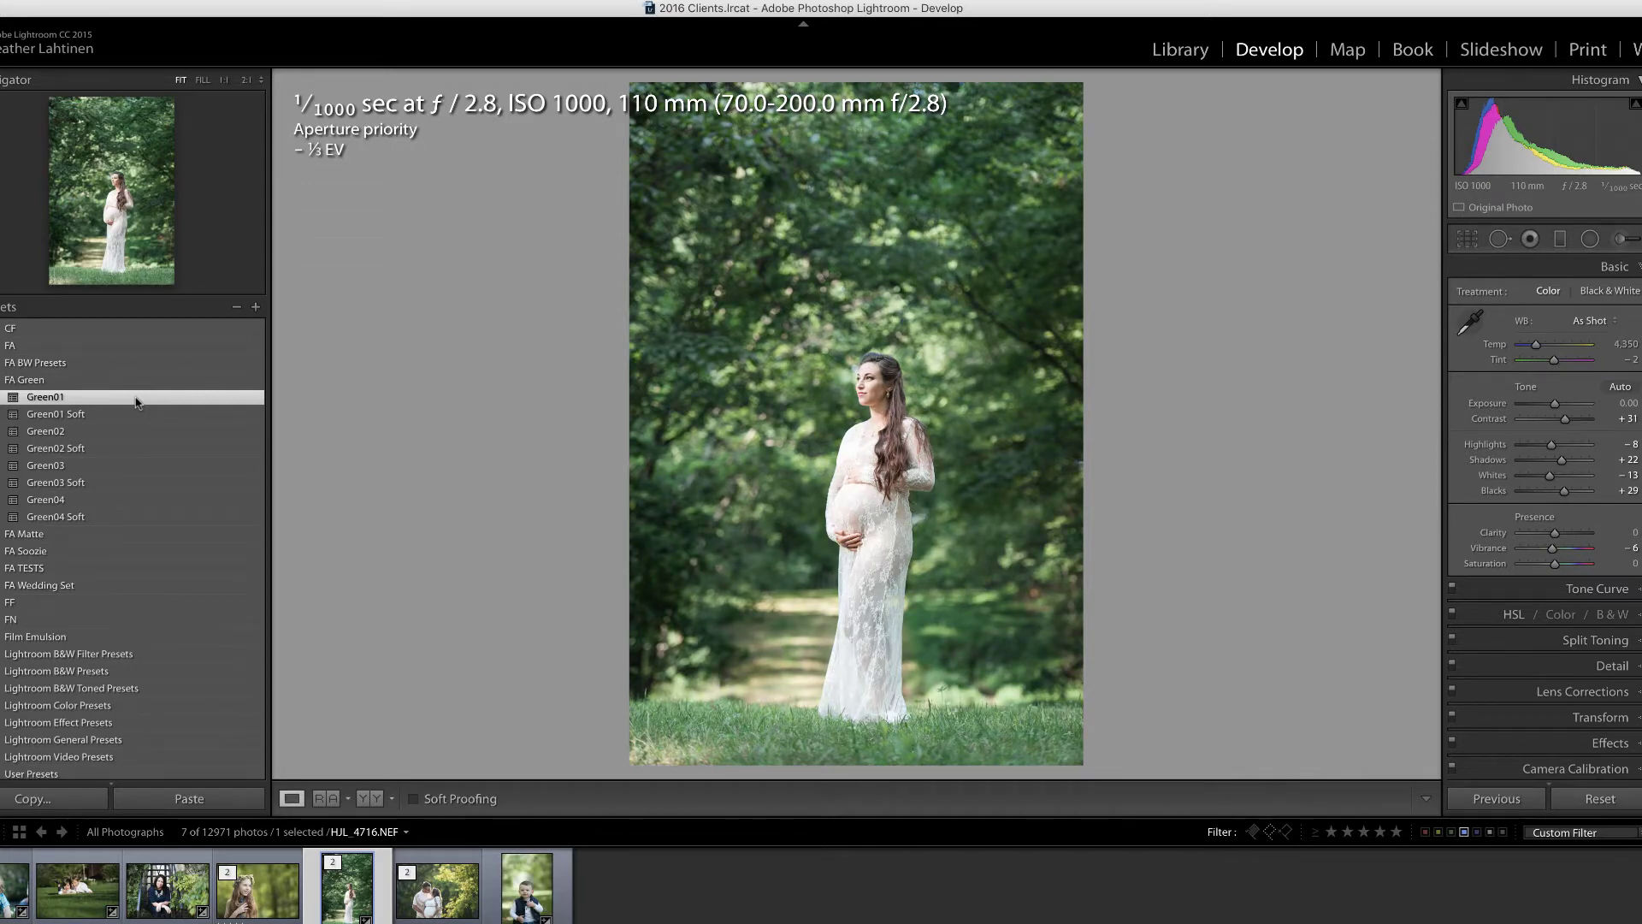
Open the flower-crown girl portrait and apply FA Green Green02 after trying Green01.
click(270, 905)
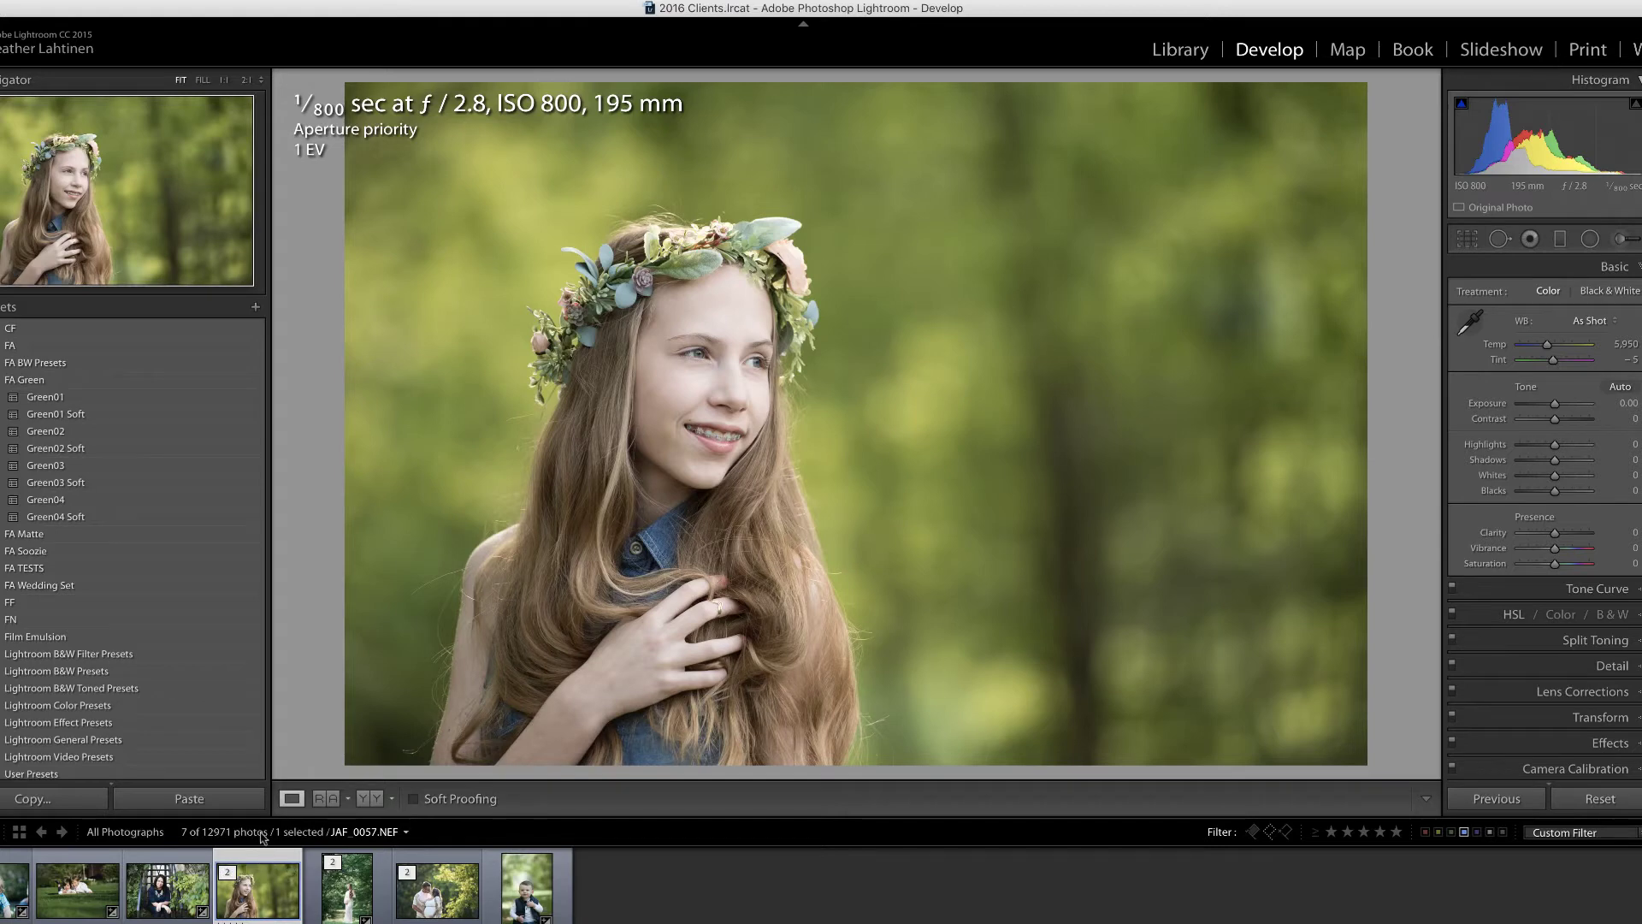
click(110, 406)
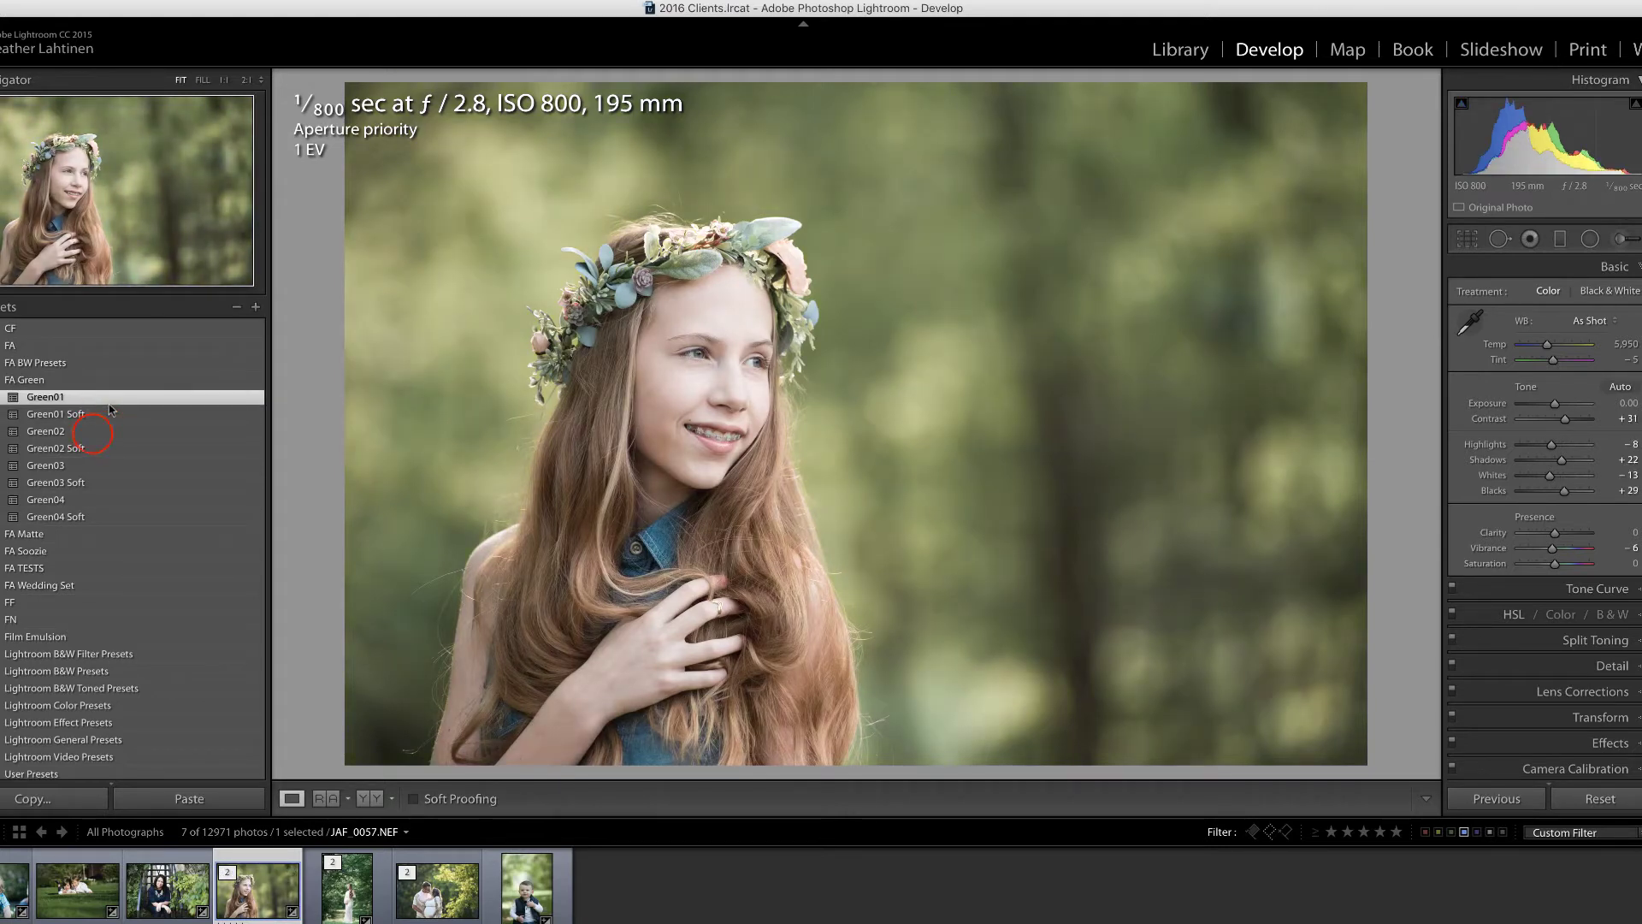
click(93, 435)
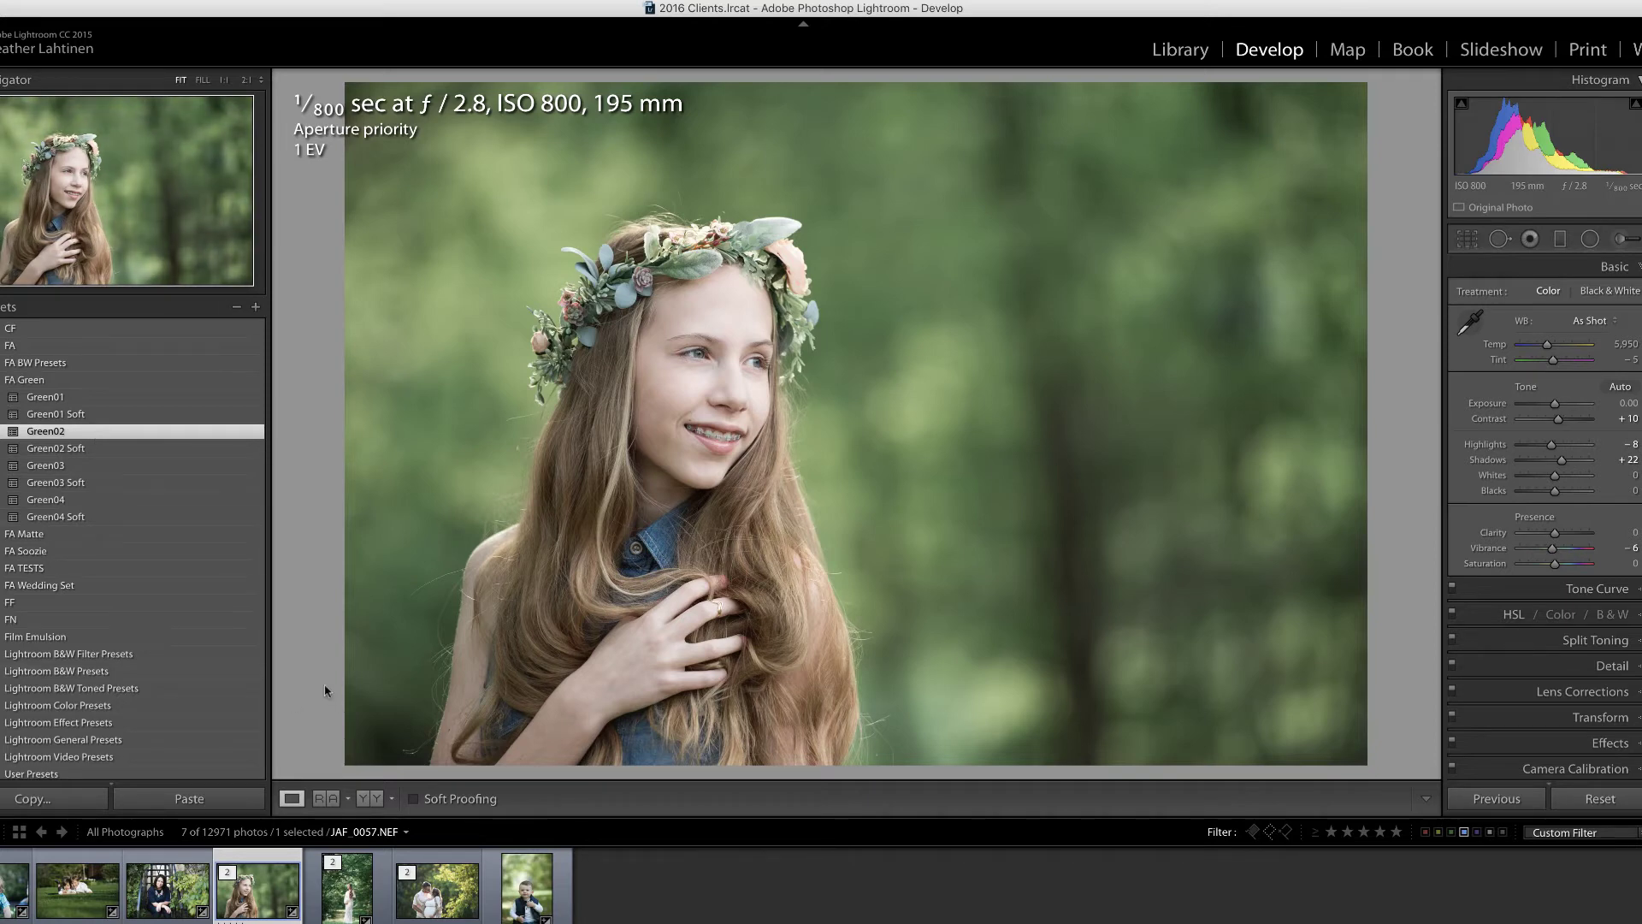
Open the boy's portrait HJL_6206.NEF, undo a trial Green02 preset, and set Tint to +17.
click(513, 894)
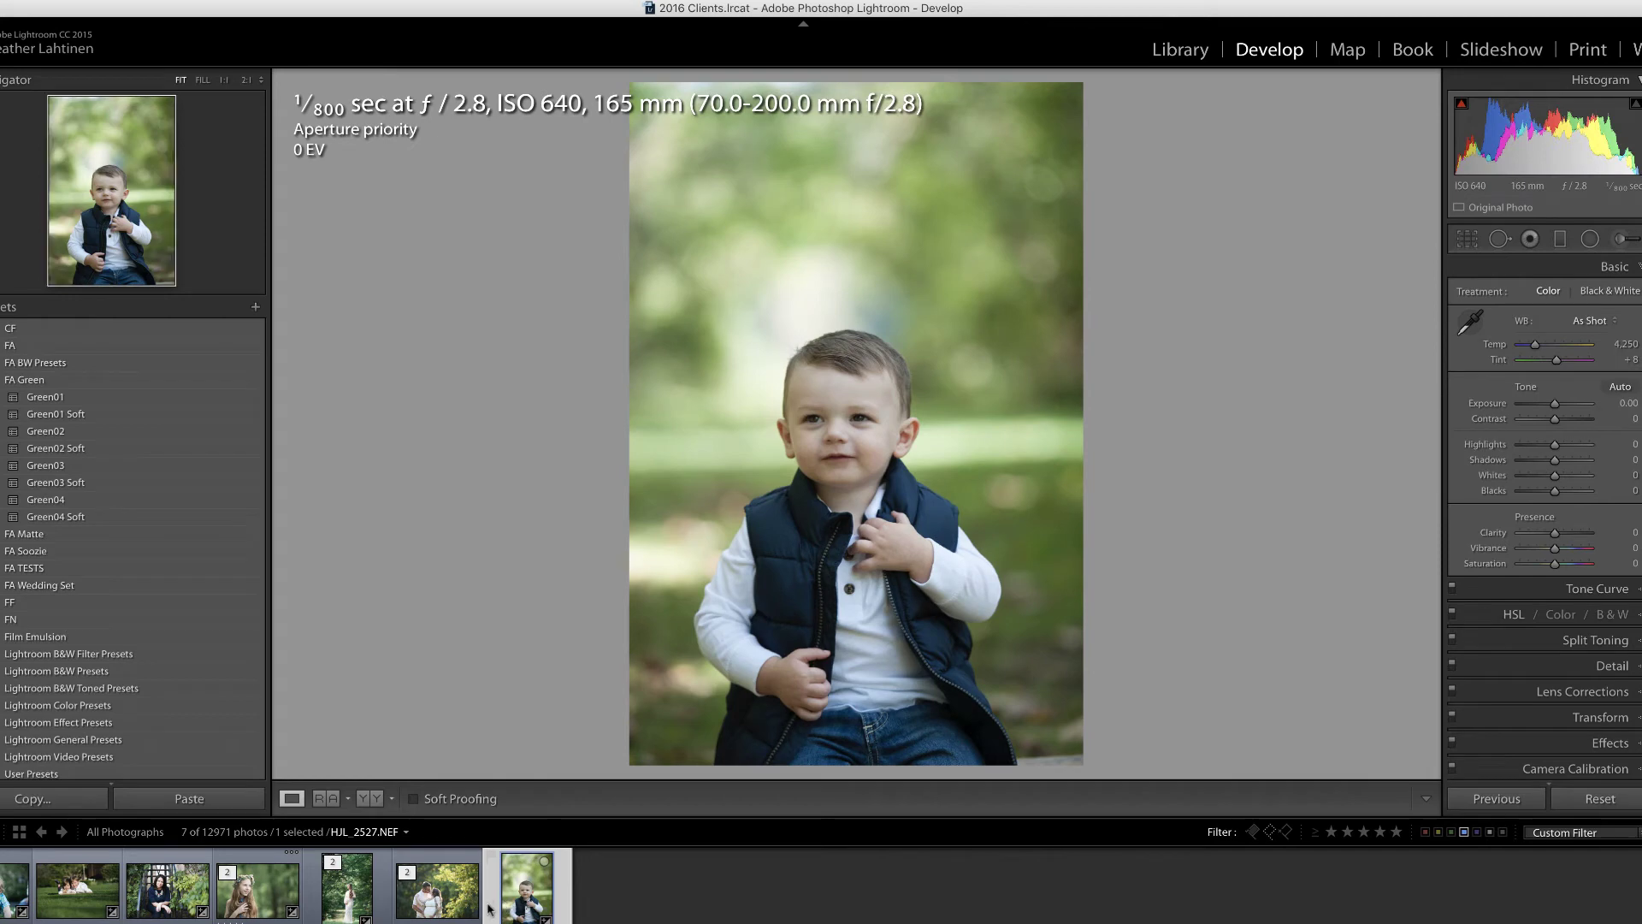
click(120, 420)
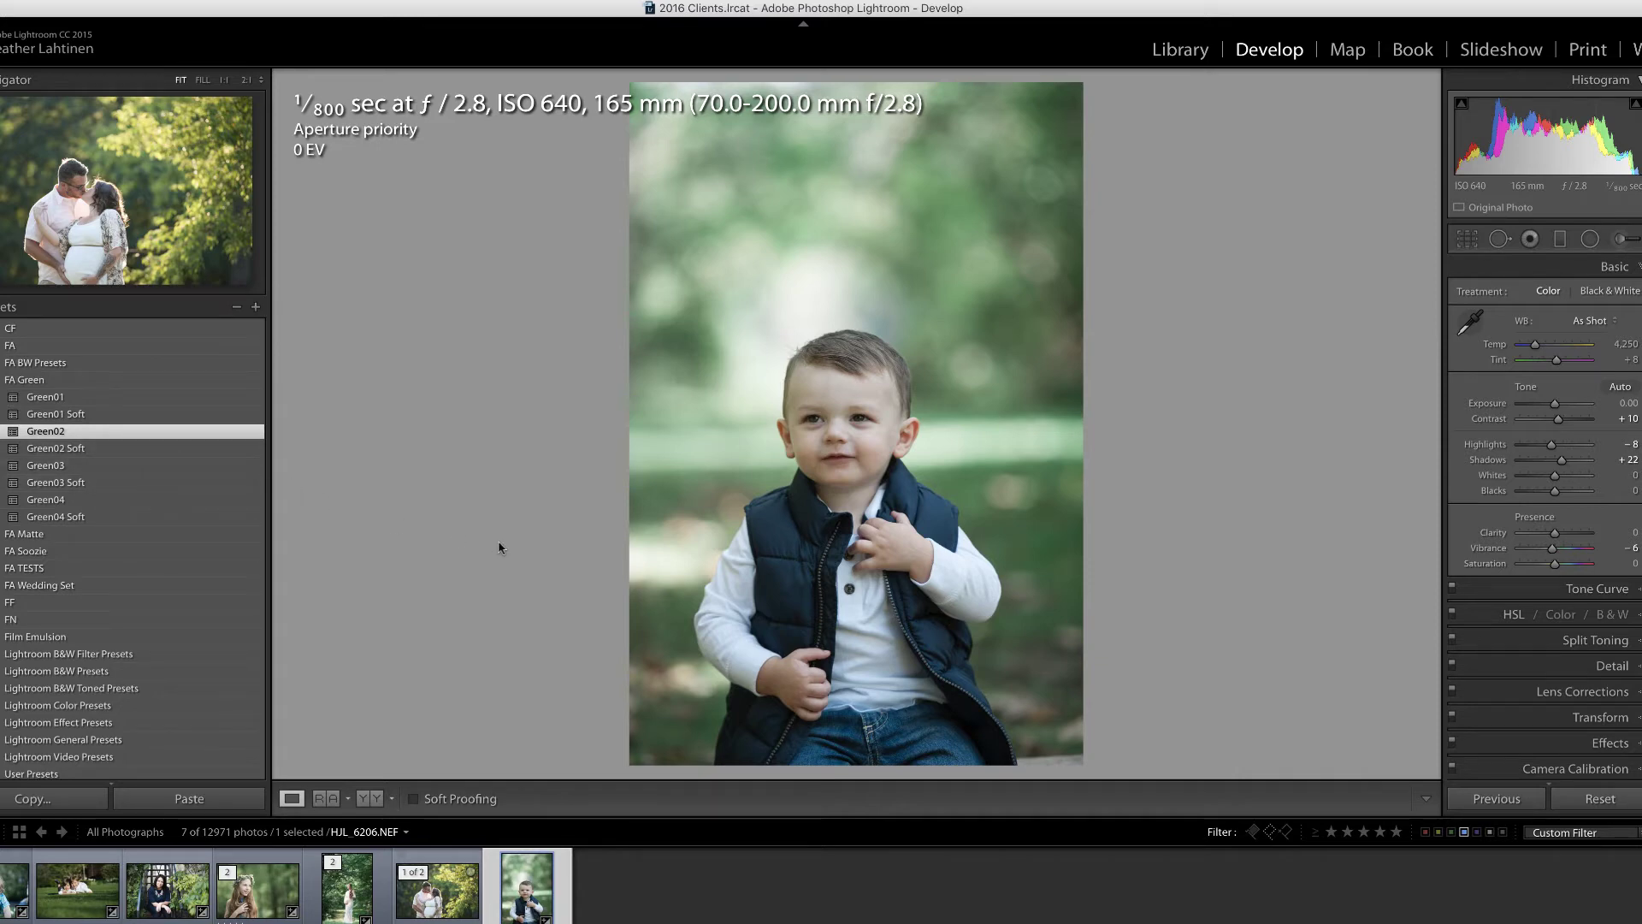
key(super+z)
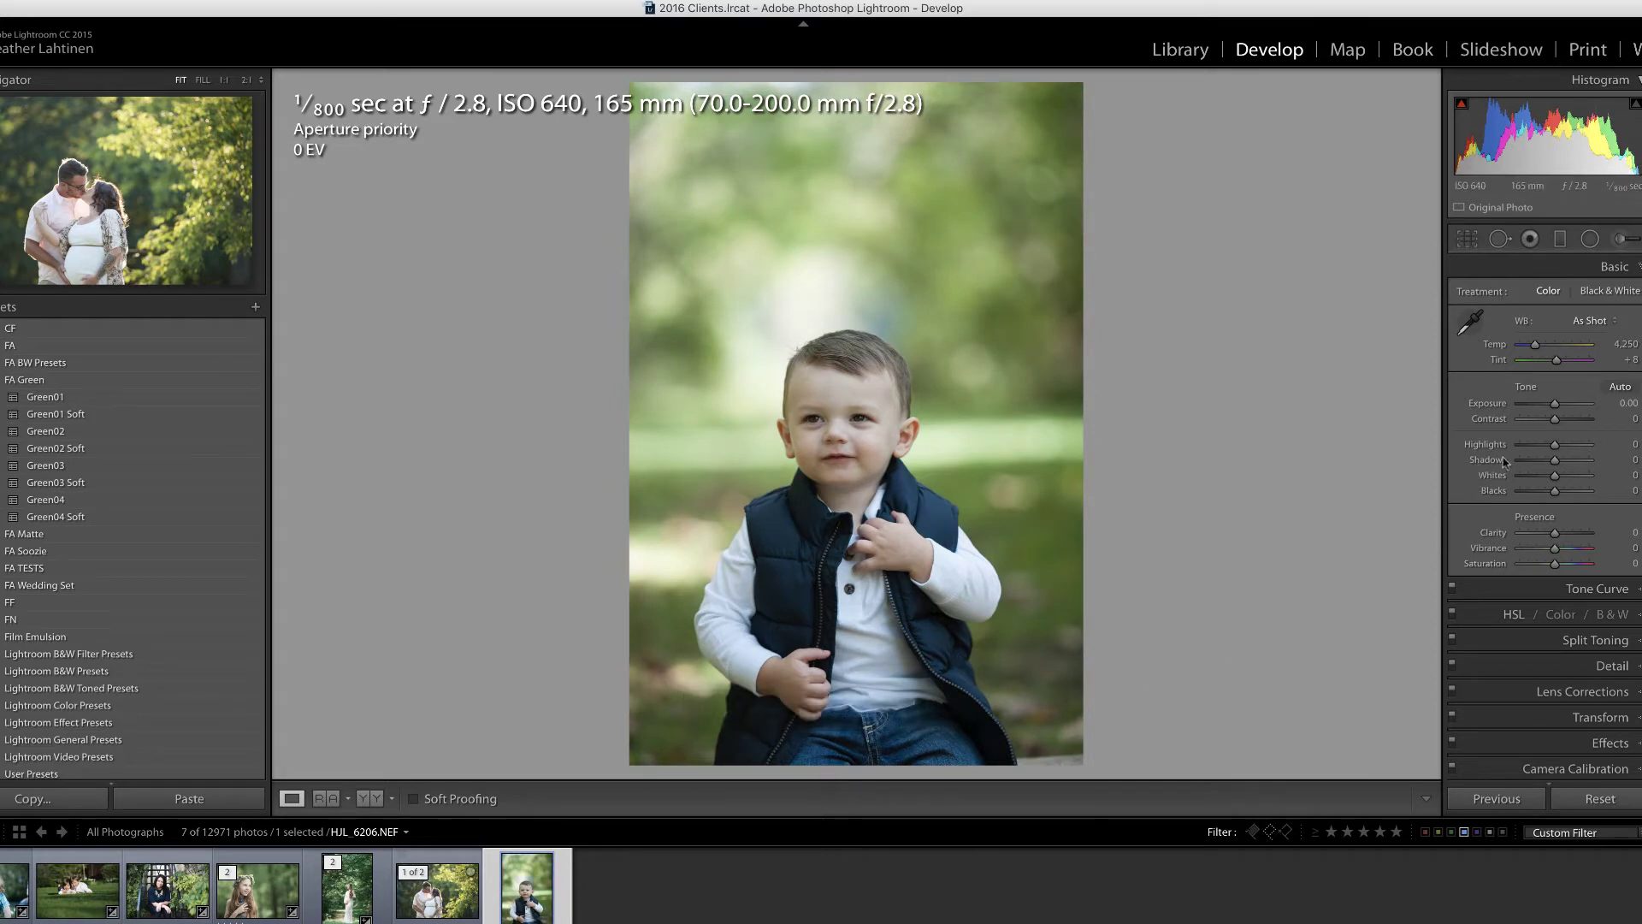
drag(1556, 360, 1559, 405)
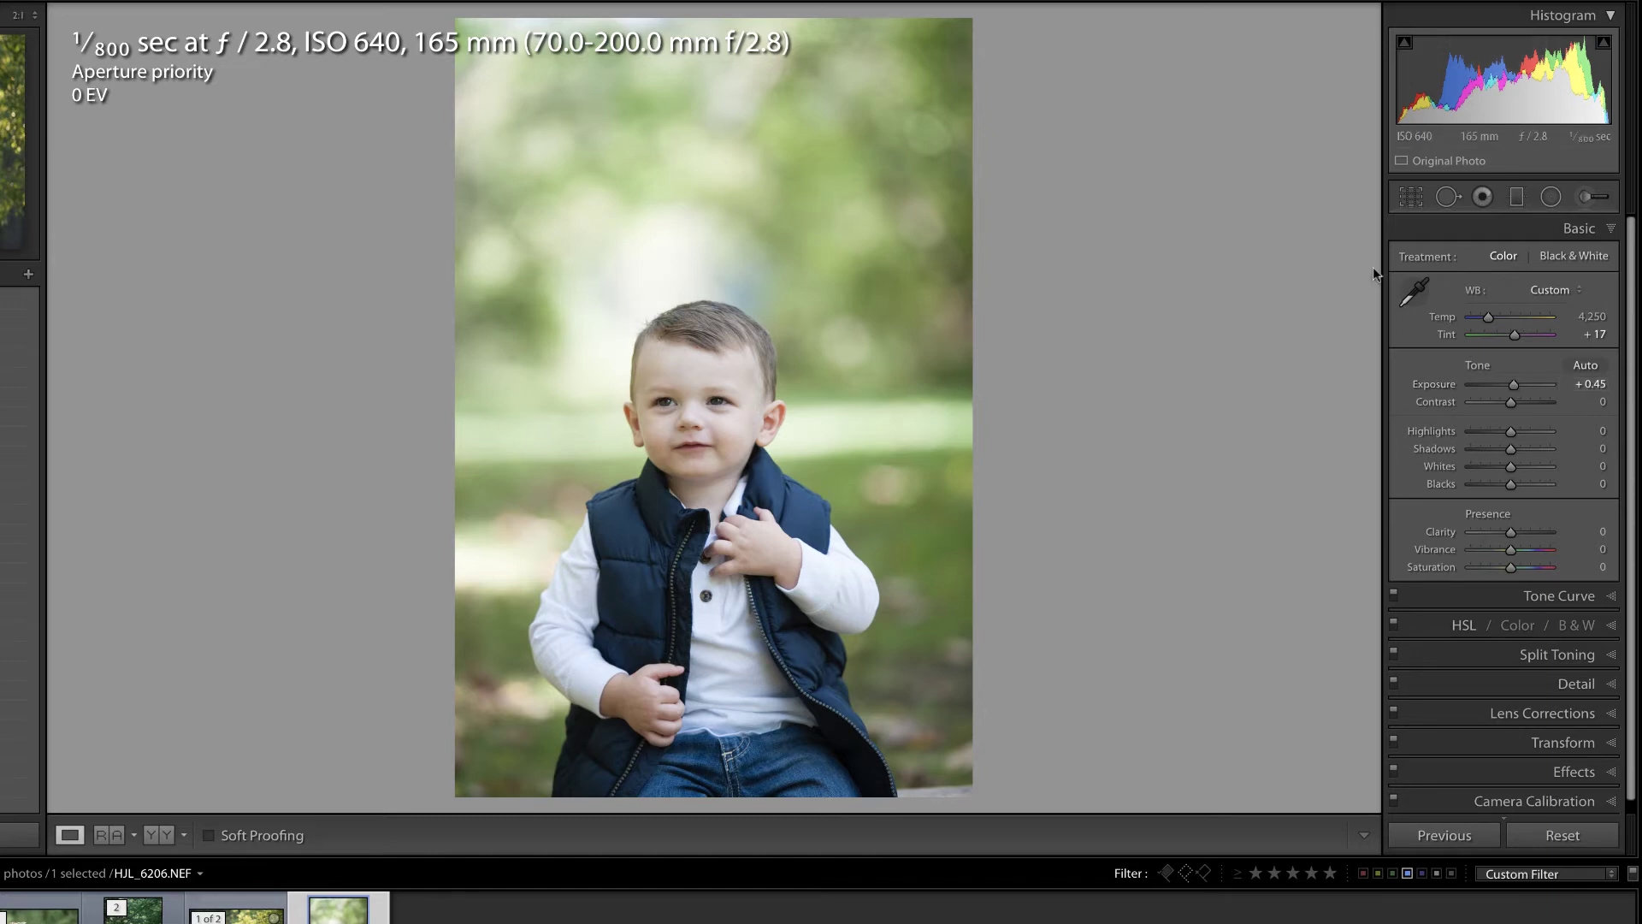
Start an Adjustment Brush with Tint 22 and Saturation -22.
key(k)
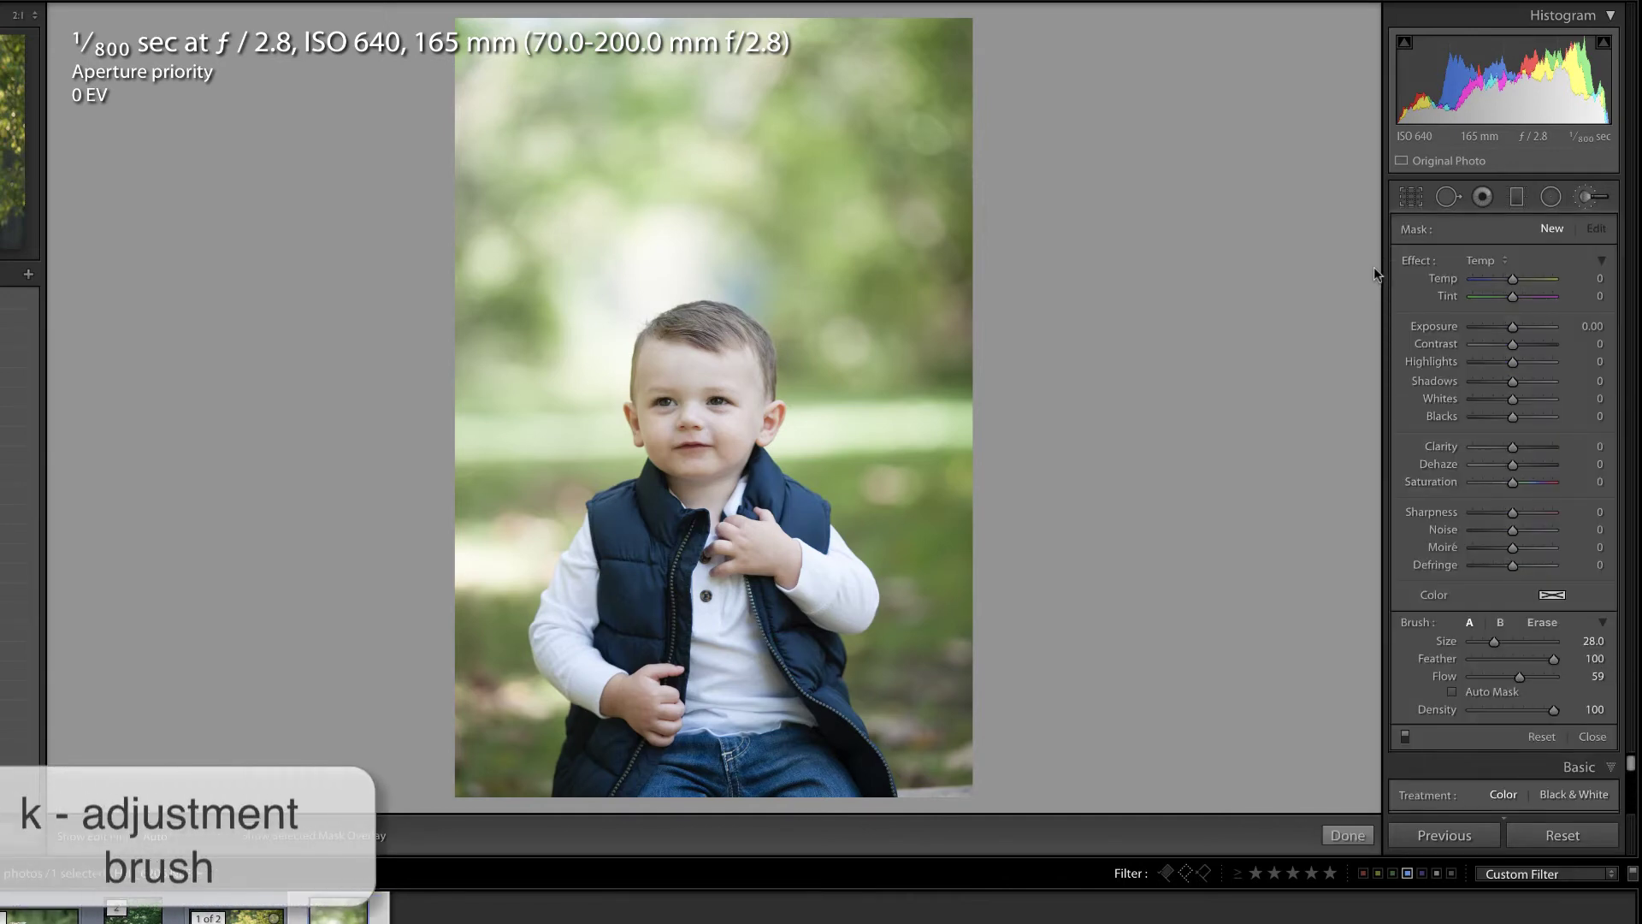
click(1512, 297)
drag(1513, 297, 1523, 296)
drag(1512, 481, 1503, 483)
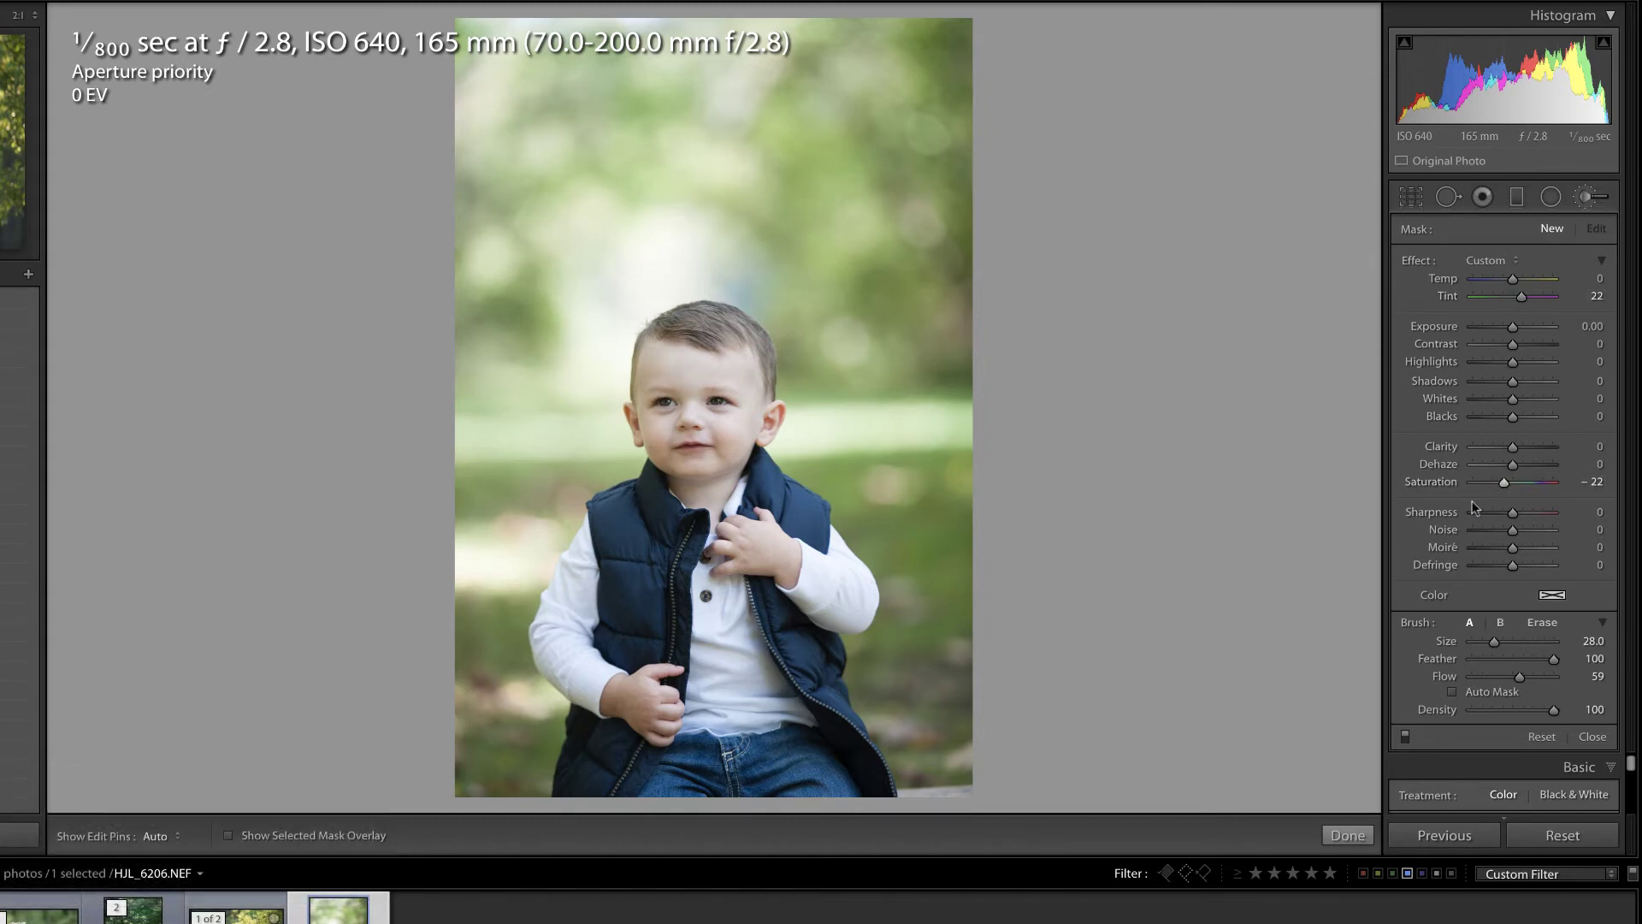
Set brush Flow to 100, show the mask overlay, and dab onto the boy's face.
click(1519, 678)
drag(1520, 677, 1562, 673)
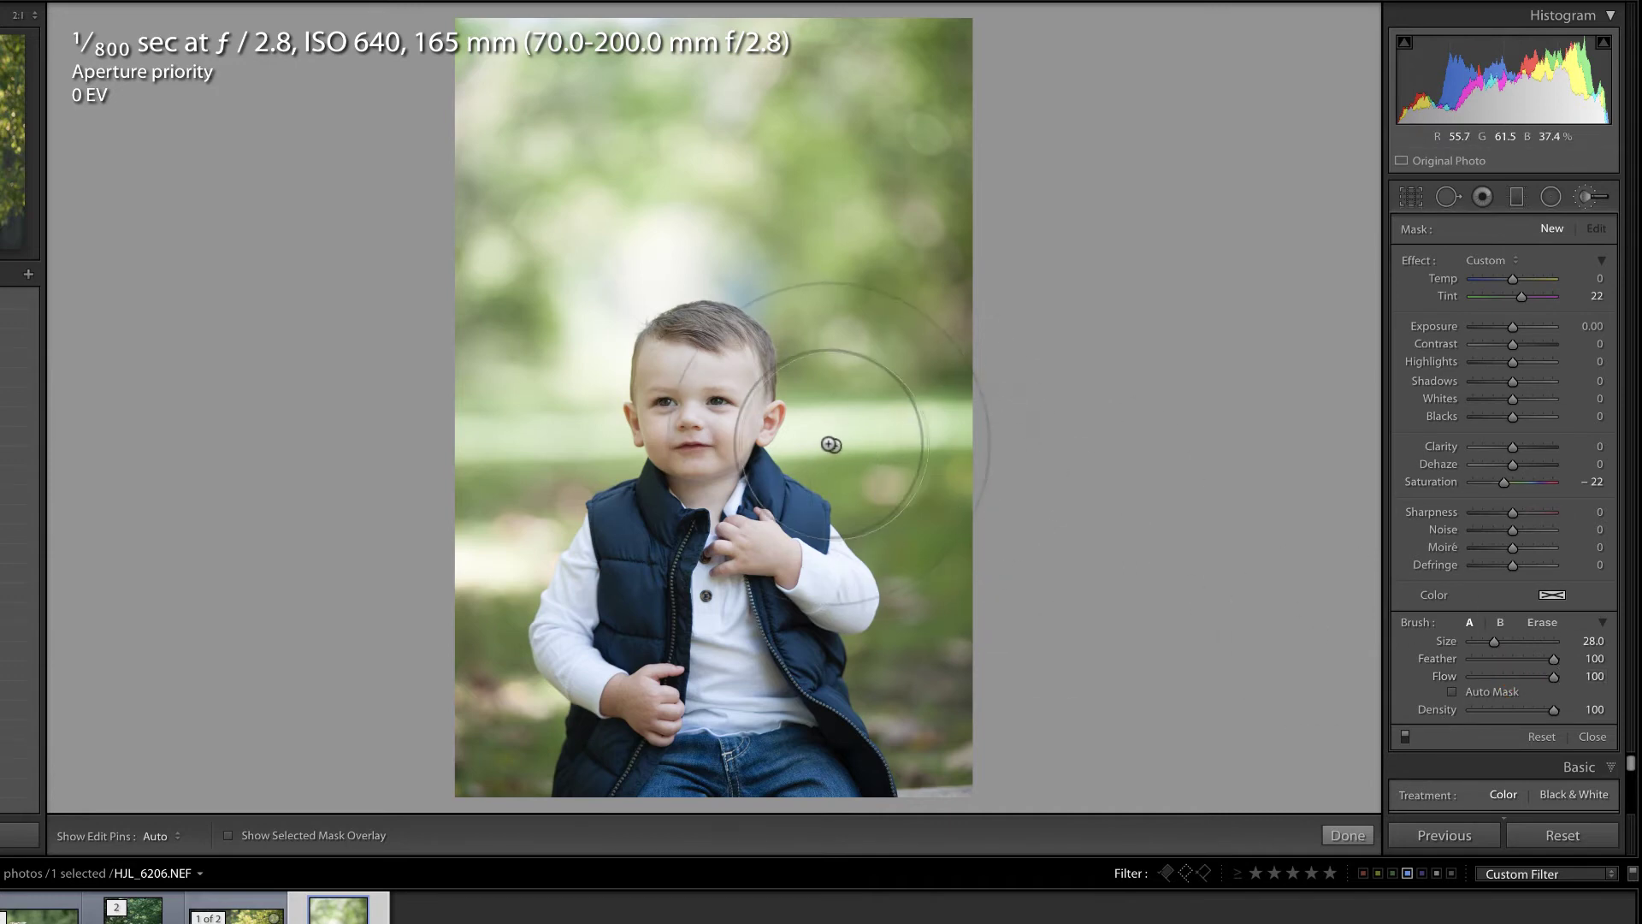
key(a)
key(a)
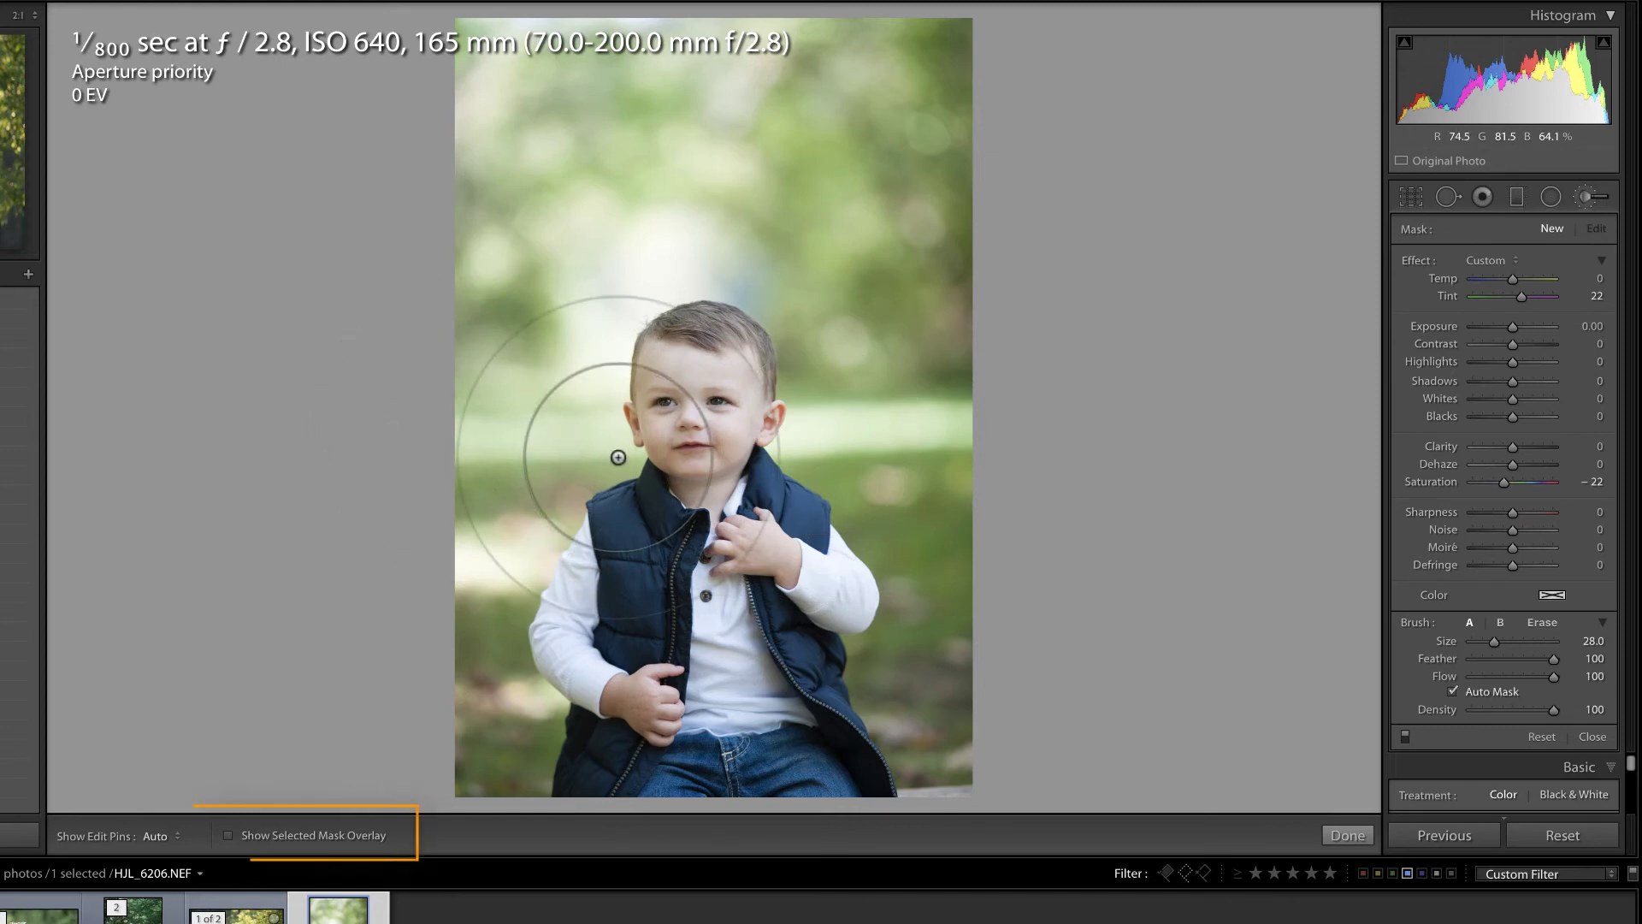
key(o)
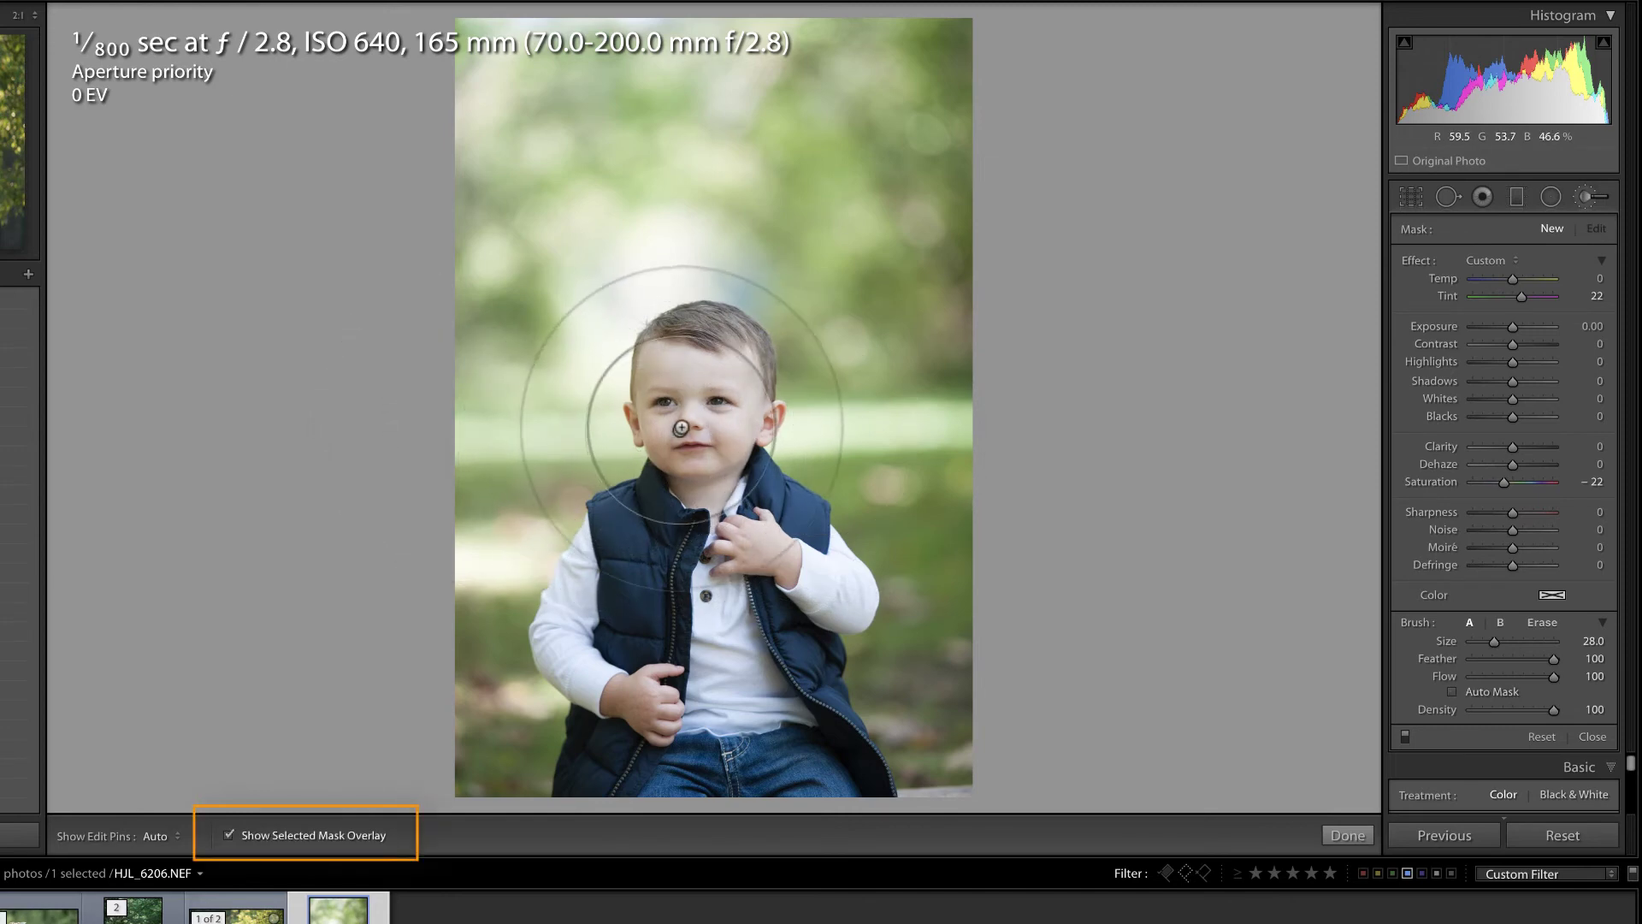
click(709, 390)
Paint the adjustment over the boy's head and face, erase spill beyond his head, then hide the overlay.
key(h)
mouse_move(711, 400)
mouse_down()
mouse_move(678, 293)
mouse_move(667, 368)
mouse_move(702, 454)
mouse_move(684, 564)
mouse_move(697, 433)
mouse_up()
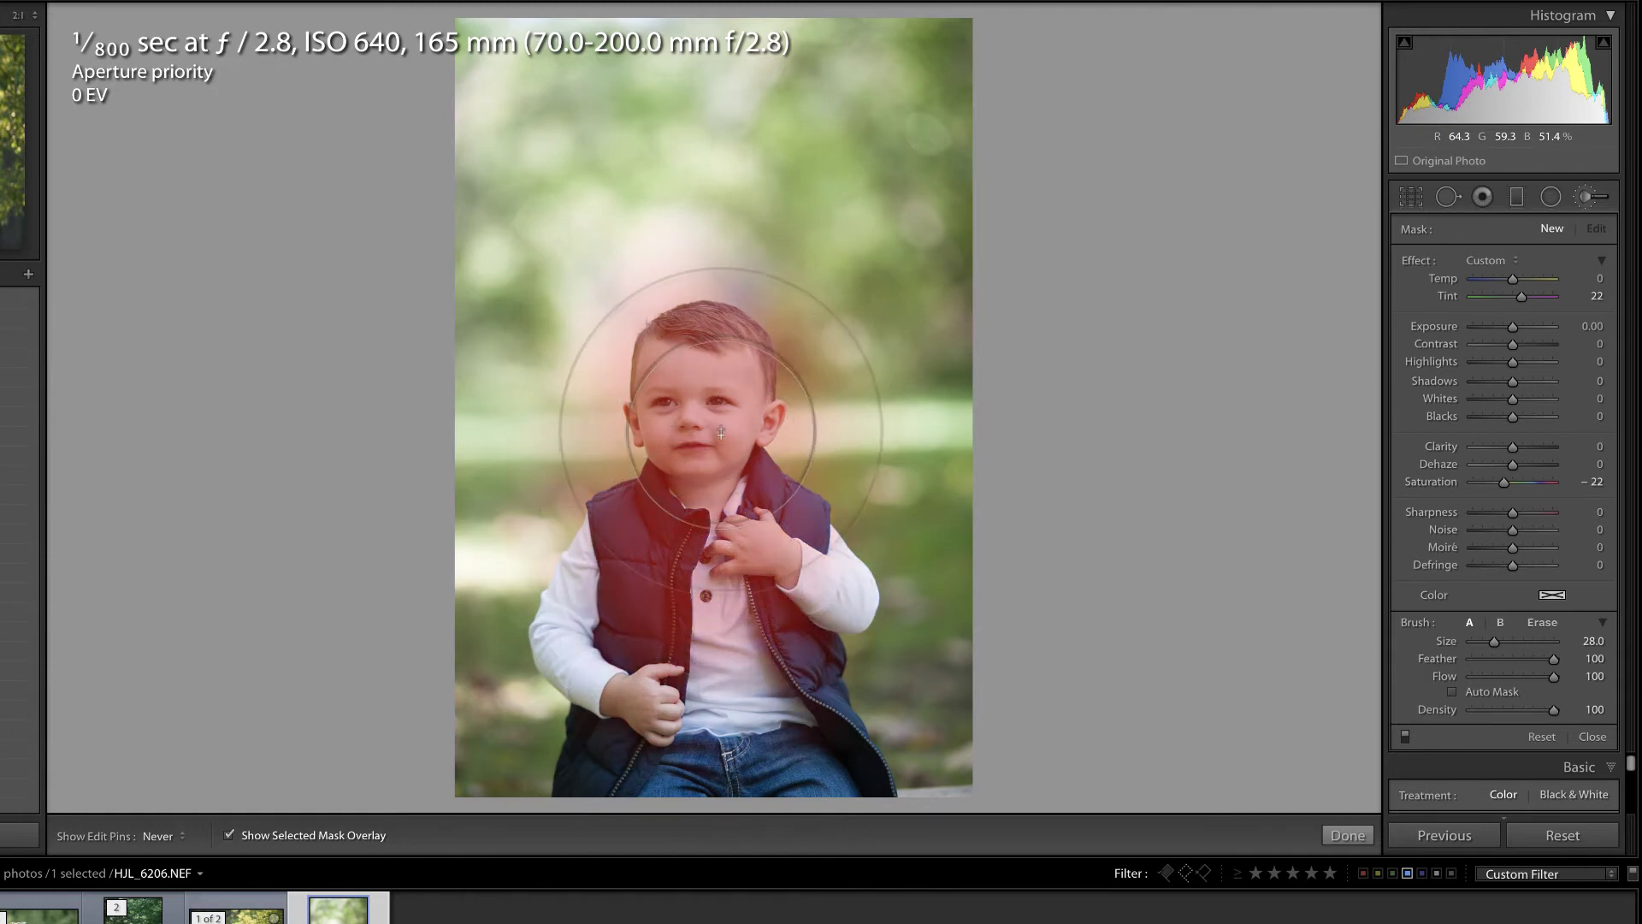
key(h)
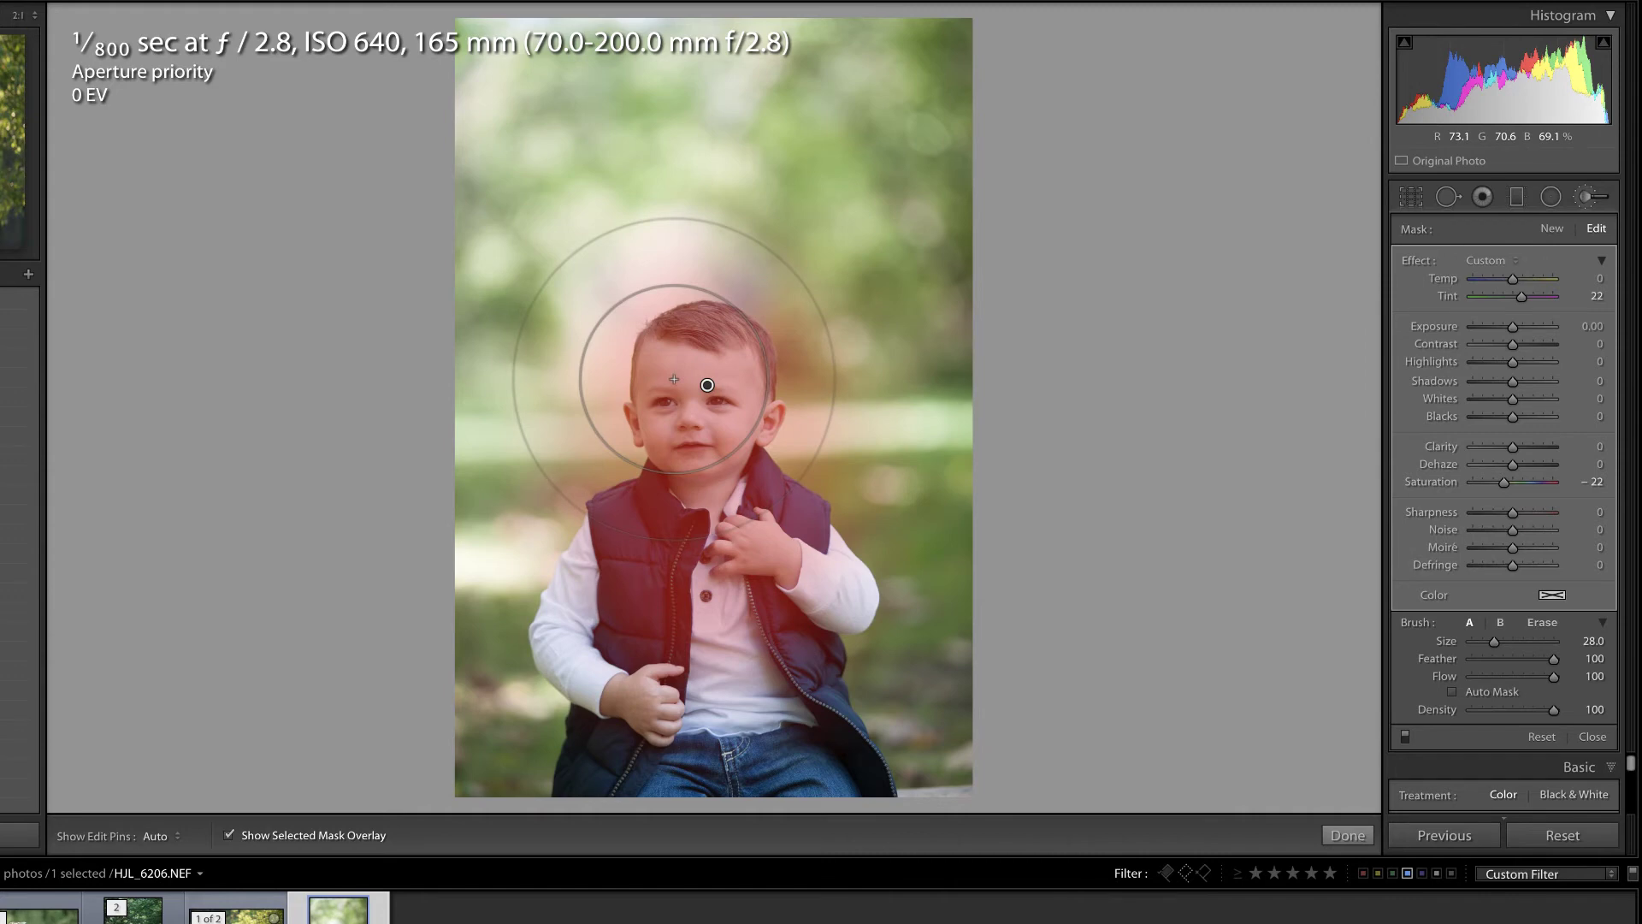
key(h)
mouse_move(638, 359)
mouse_down()
mouse_move(629, 327)
mouse_move(596, 400)
mouse_move(602, 454)
mouse_move(620, 245)
mouse_move(612, 293)
mouse_move(690, 284)
mouse_move(806, 312)
mouse_move(824, 340)
mouse_move(813, 433)
mouse_move(789, 319)
mouse_move(655, 252)
mouse_move(619, 463)
mouse_move(567, 519)
mouse_move(606, 353)
mouse_move(645, 294)
mouse_move(709, 261)
mouse_move(769, 304)
mouse_up()
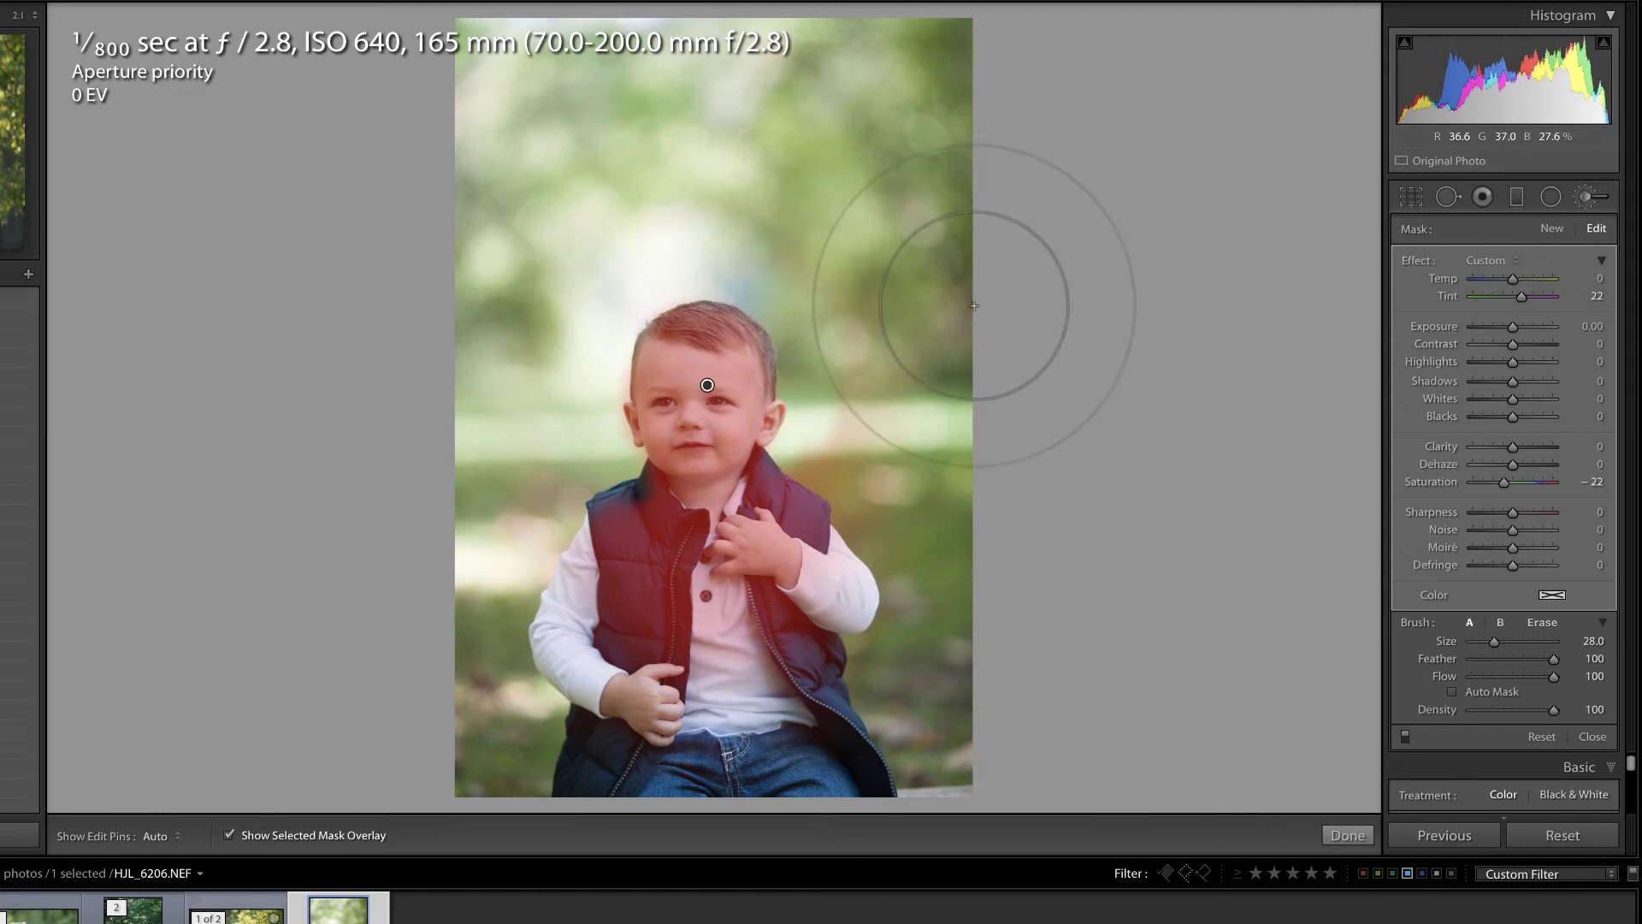
key(o)
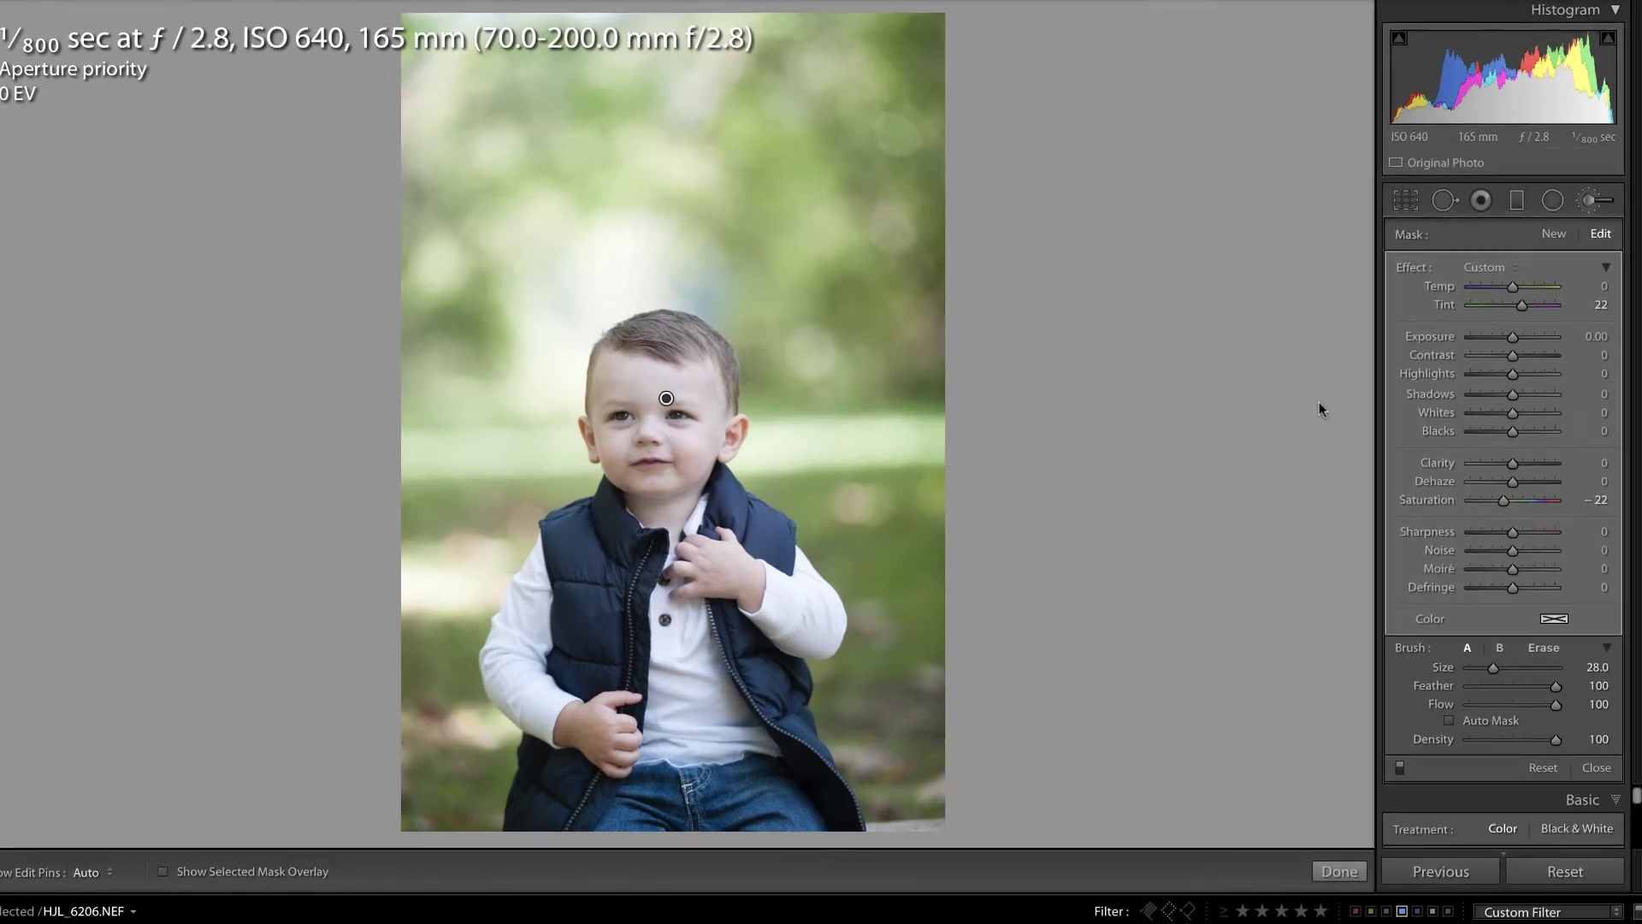
Test the brush Tint both ways, settle on 22, and ease Saturation to -7.
click(1521, 297)
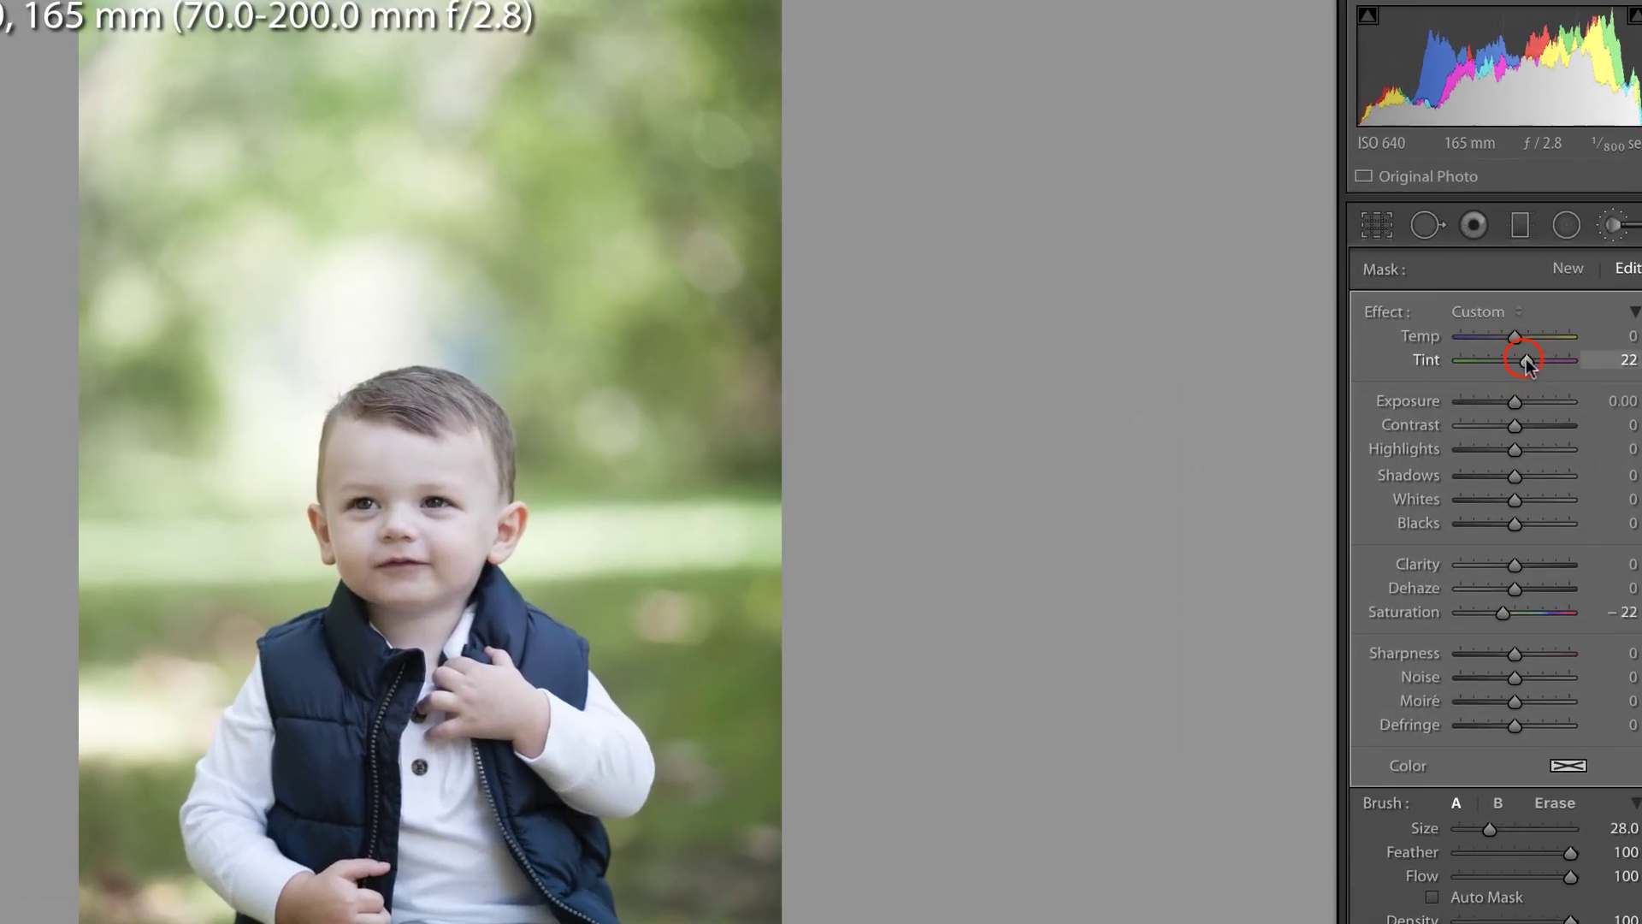
drag(1527, 361, 1558, 363)
drag(1557, 361, 1477, 362)
drag(1474, 354, 1524, 352)
mouse_move(1506, 617)
mouse_down()
mouse_move(1468, 618)
mouse_move(1512, 615)
mouse_up()
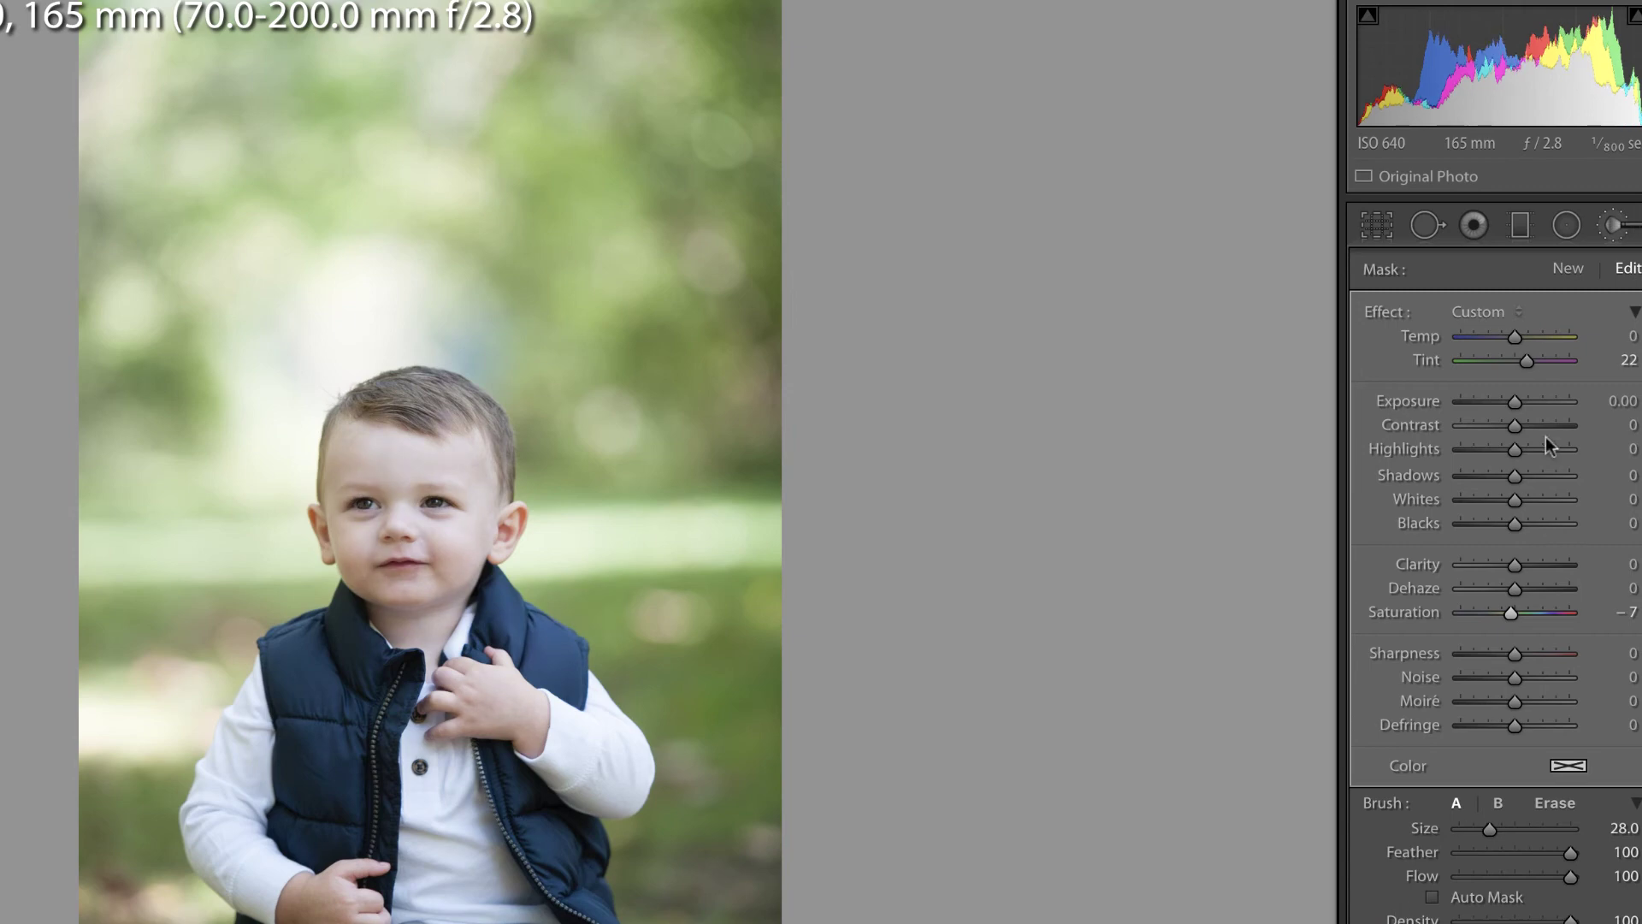
Raise the brush adjustment's Temp to 10 to warm the boy's face.
drag(1511, 337, 1520, 338)
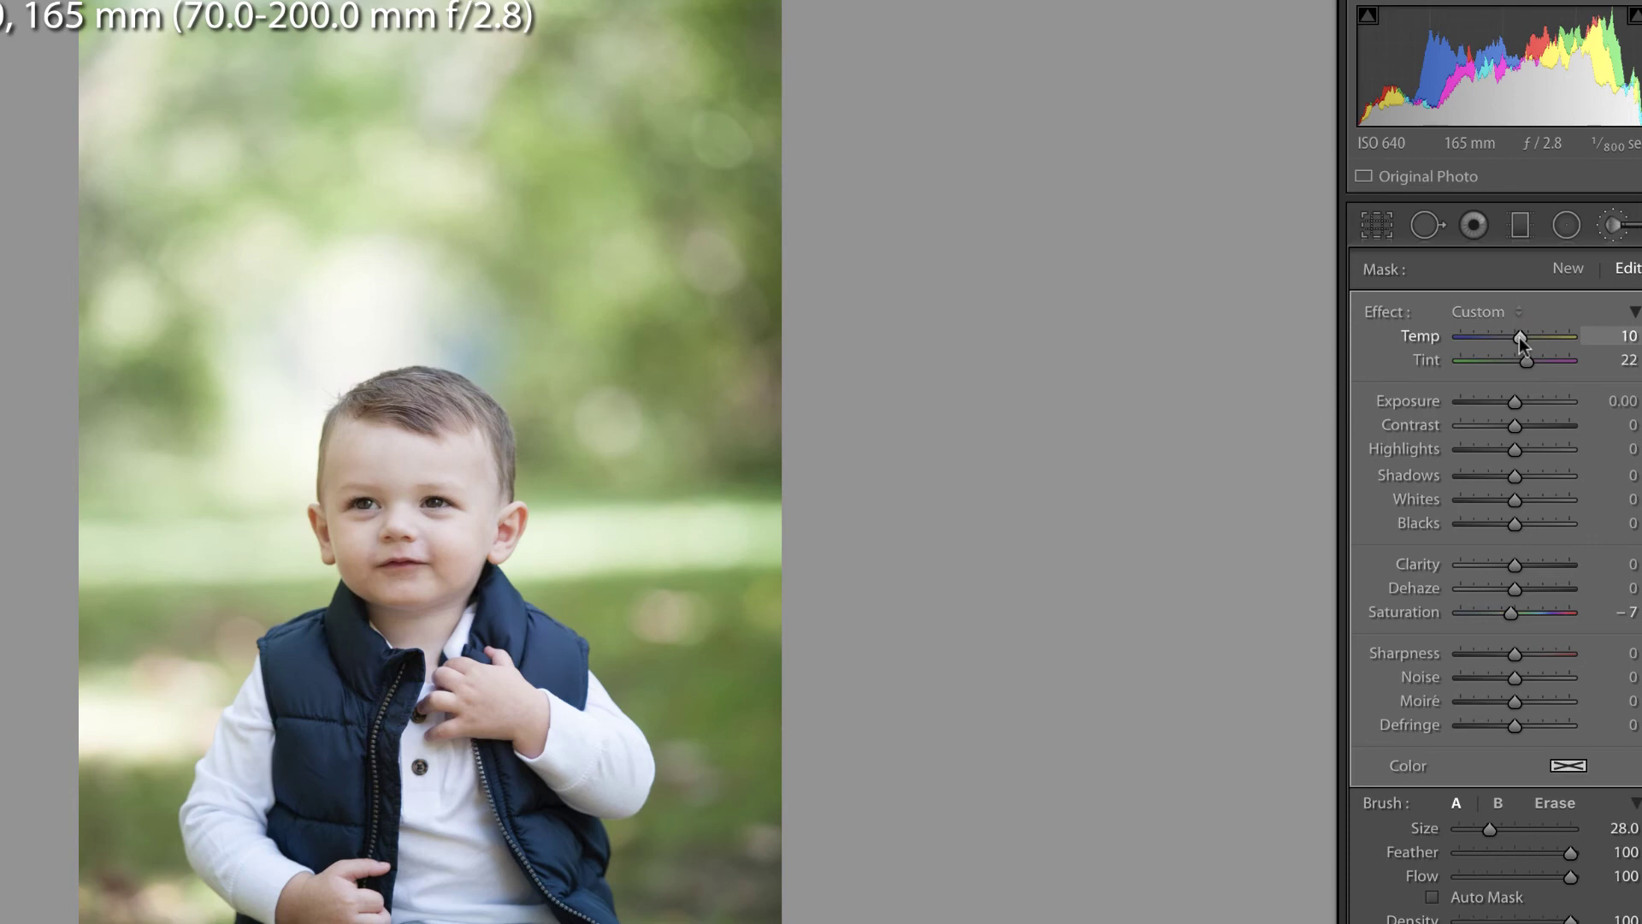